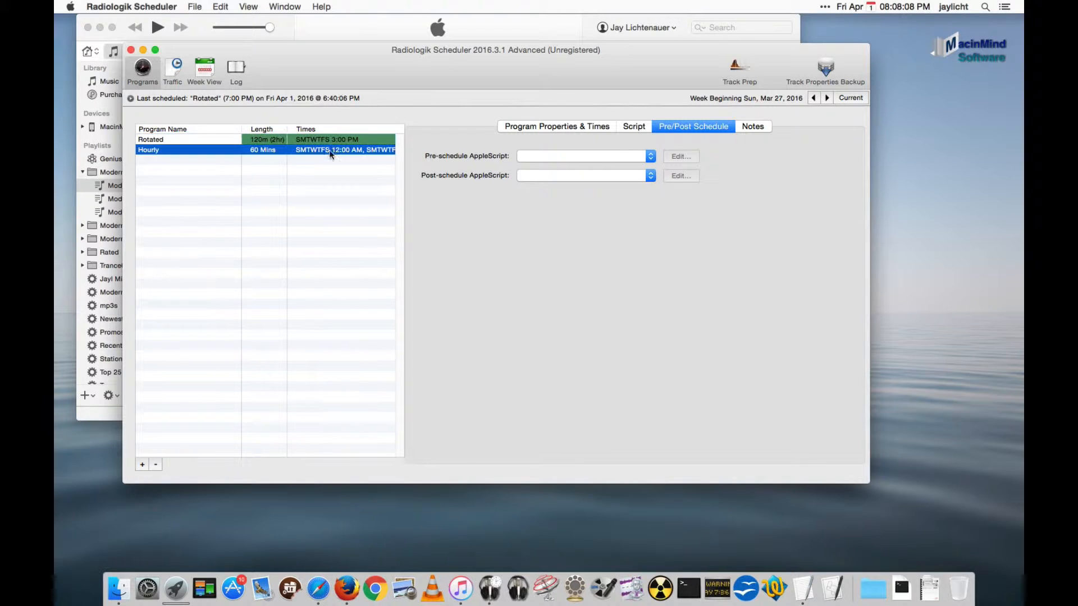
Step: Review the Hourly program's properties and times, its script, and its pre- and post-schedule AppleScript settings
{"action": "left_click", "coordinate": [583, 128]}
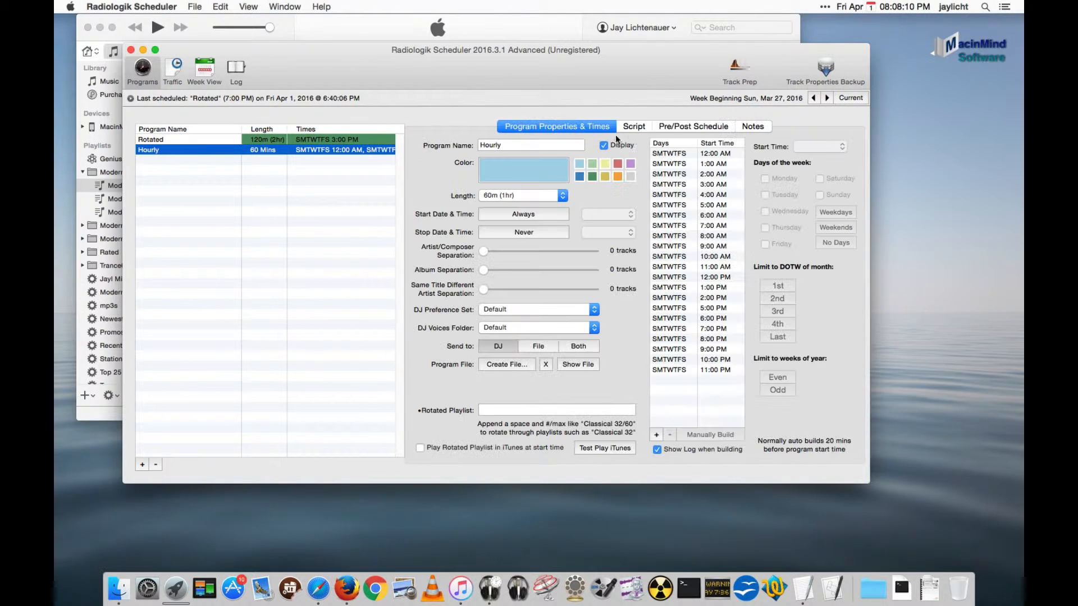
{"action": "left_click", "coordinate": [635, 127]}
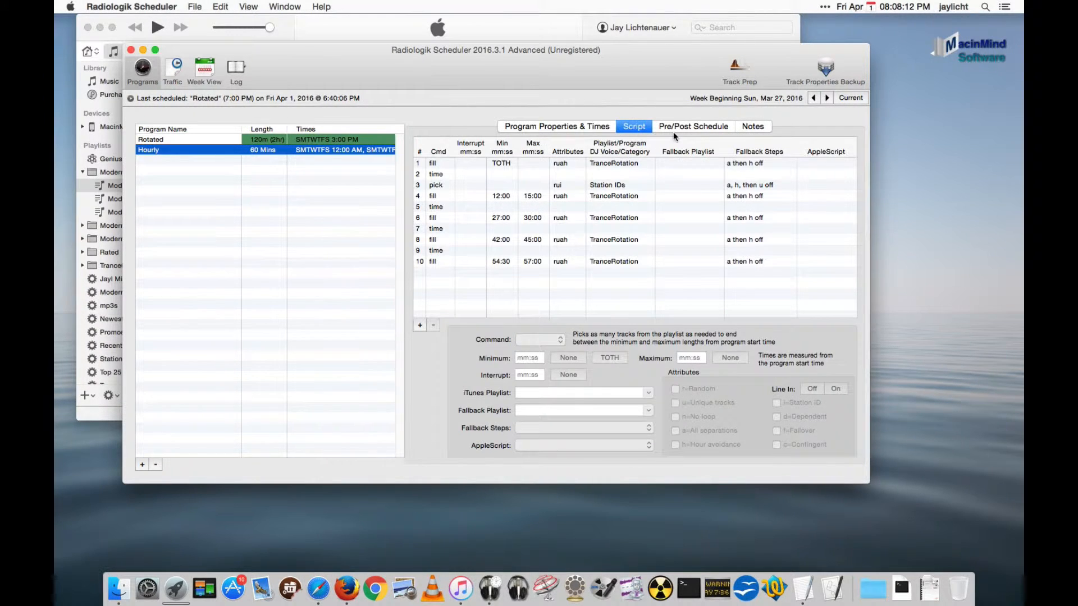
{"action": "left_click", "coordinate": [676, 128]}
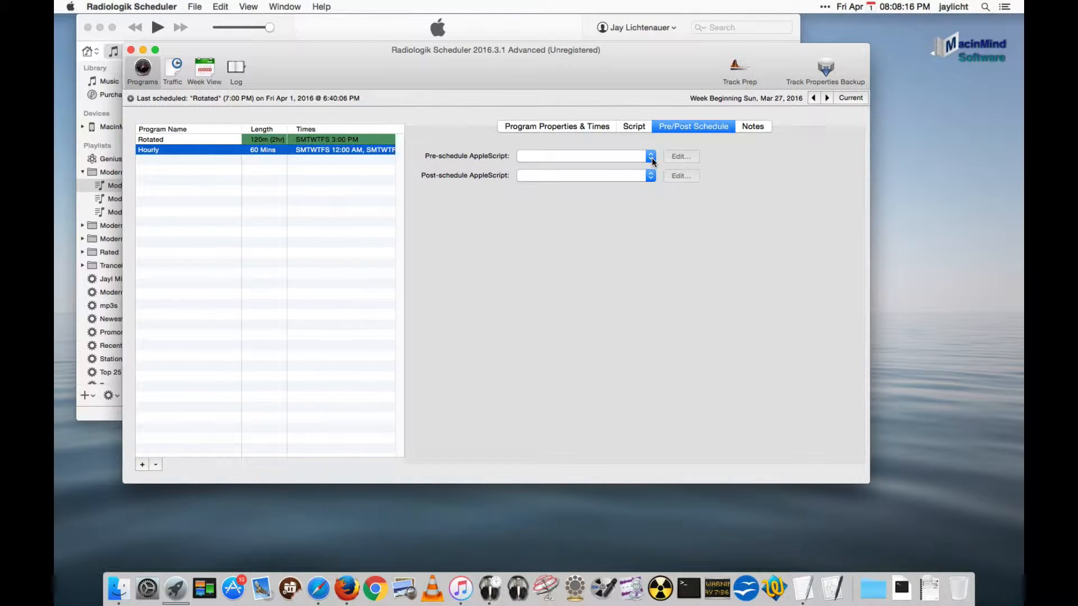
Step: Show the Radiologik folder in Finder, look inside its Scripts folder, and return to Radiologik Scheduler
{"action": "left_click", "coordinate": [197, 5]}
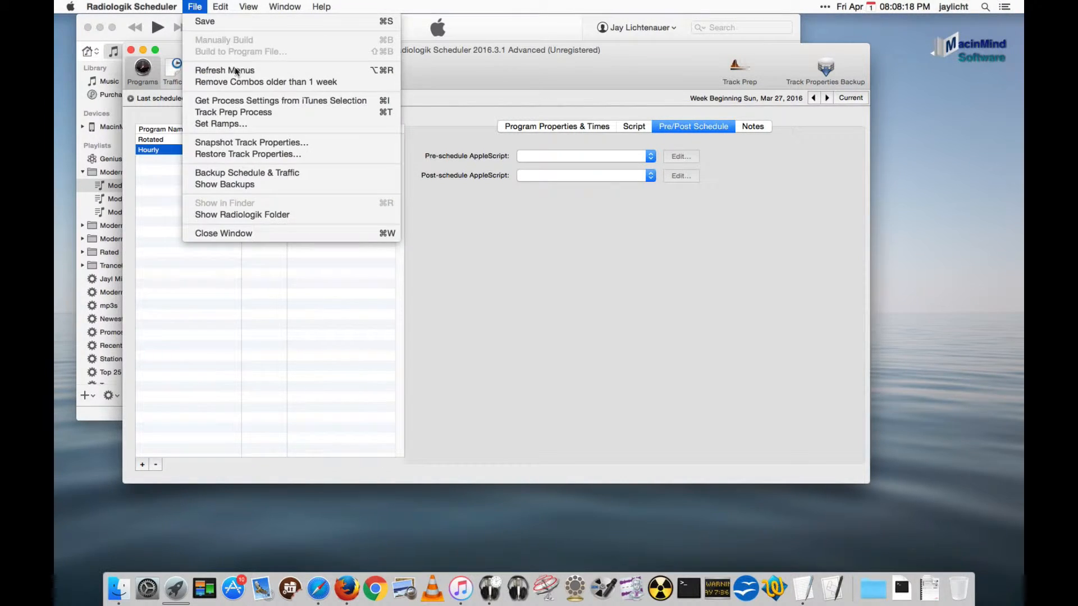
{"action": "left_click", "coordinate": [260, 215]}
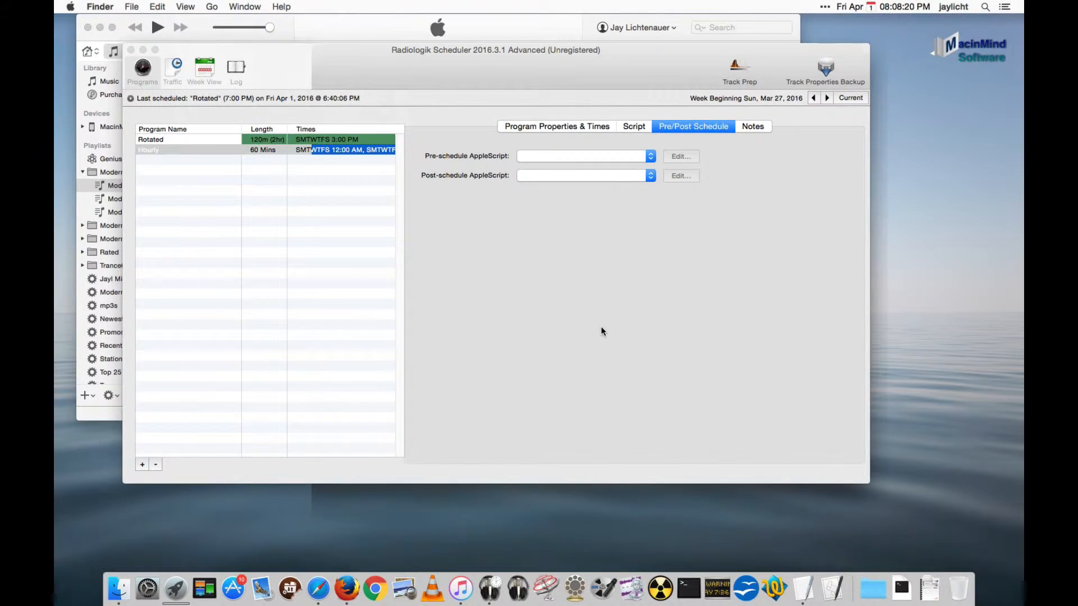
{"action": "type", "text": "scr"}
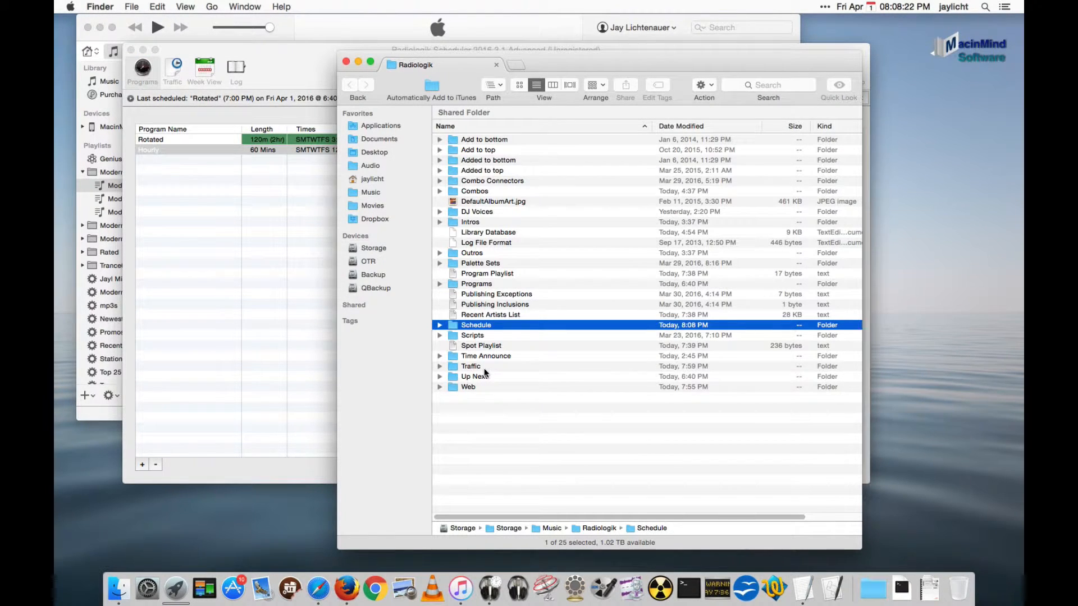
{"action": "double_click", "coordinate": [472, 335]}
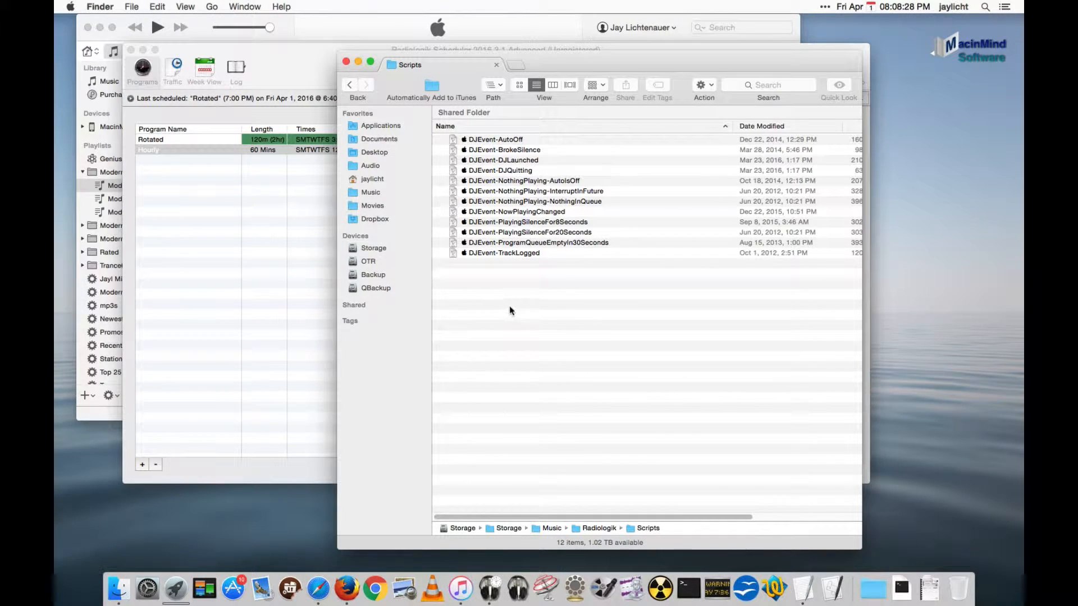
{"action": "left_click", "coordinate": [297, 87]}
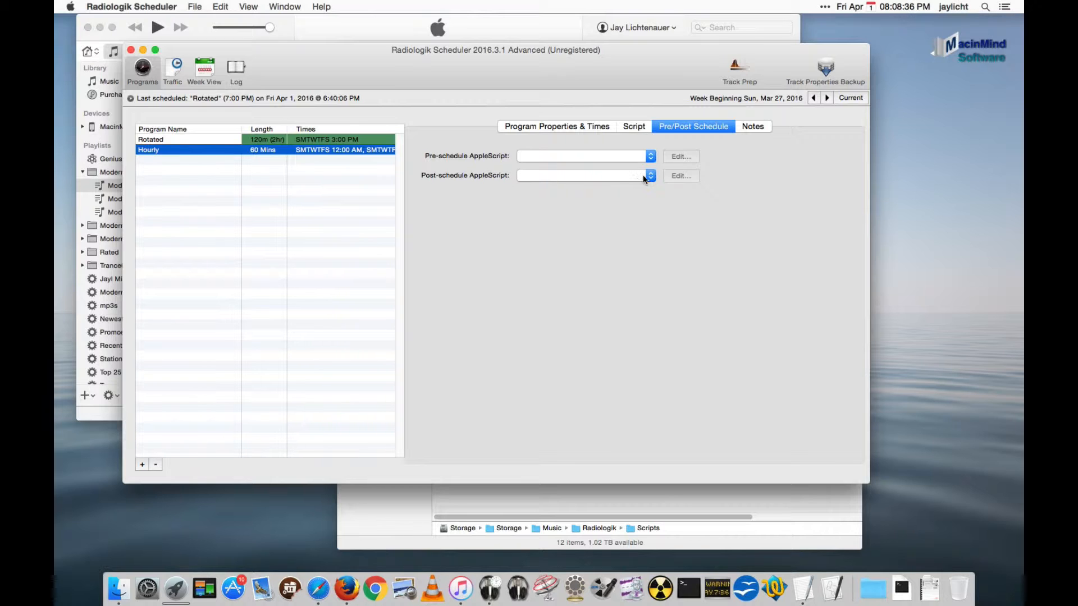
Step: Look at the Hourly program's notes and its properties and times, ending on its script
{"action": "left_click", "coordinate": [753, 127]}
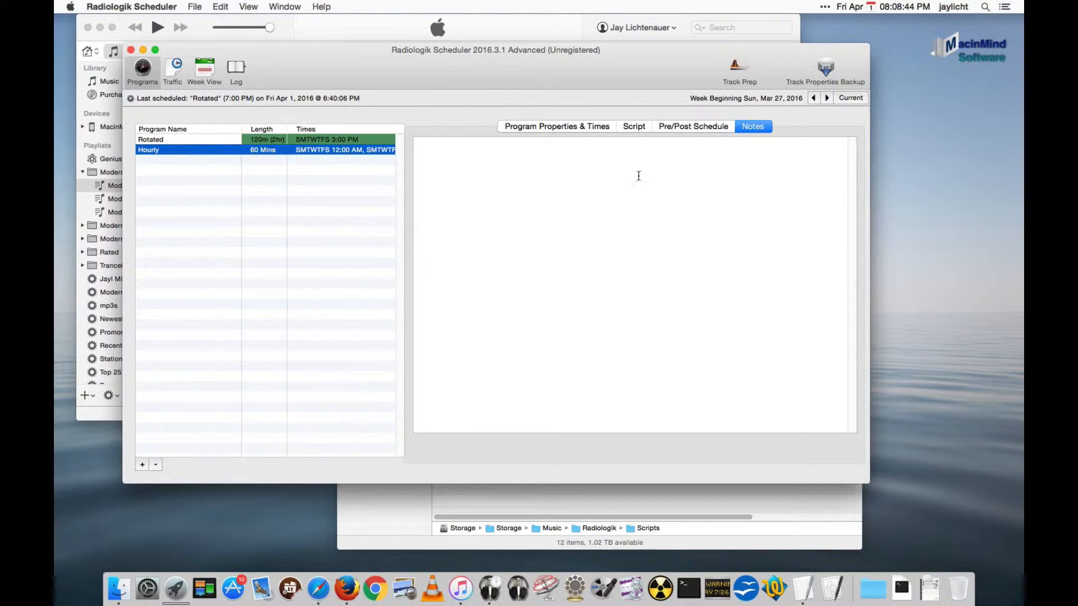
{"action": "left_click", "coordinate": [561, 126]}
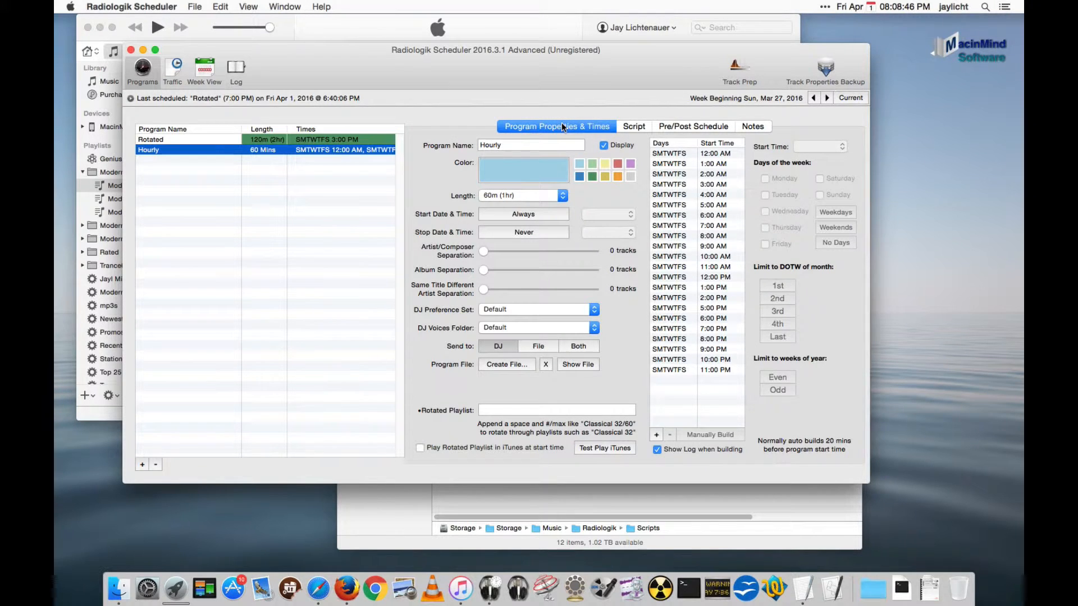
{"action": "left_click", "coordinate": [634, 126]}
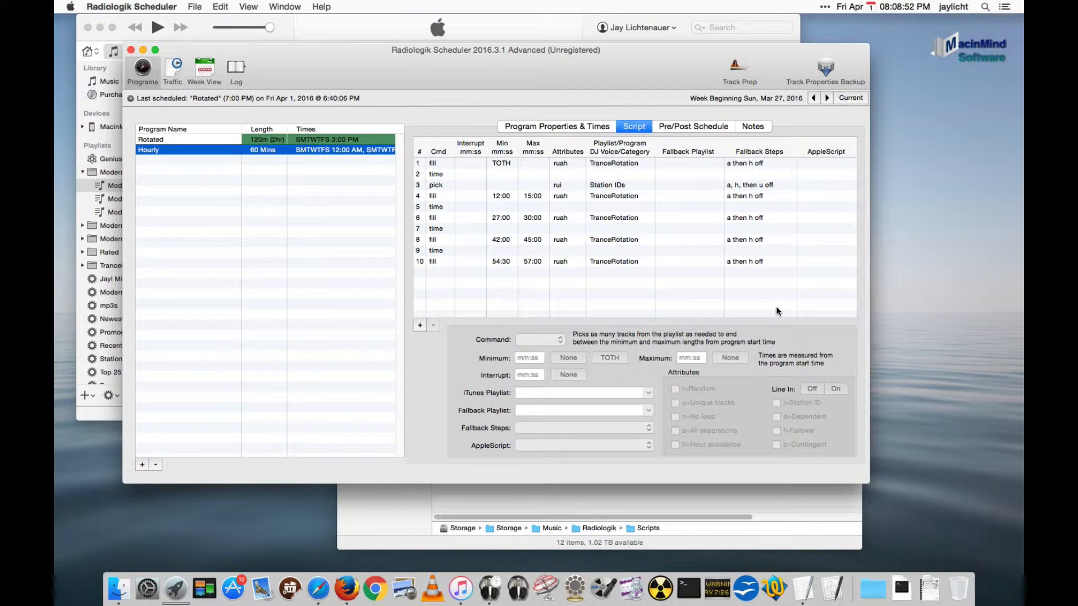
Step: Select script line 6 and read the explanation of the Dependent attribute, and check the Contingent attribute
{"action": "left_click", "coordinate": [611, 218]}
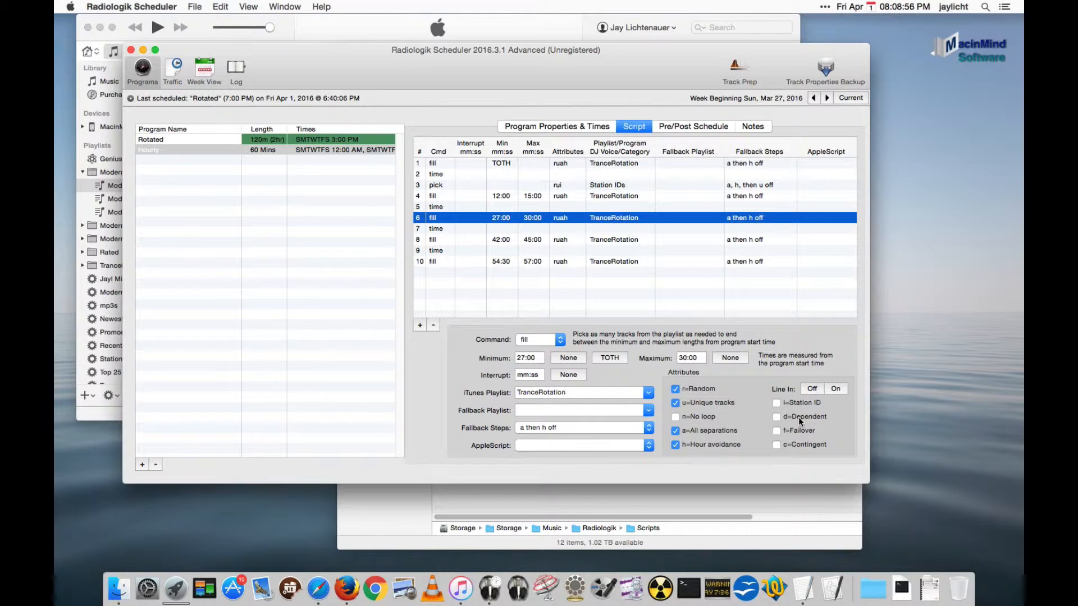
{"action": "mouse_move", "coordinate": [795, 417]}
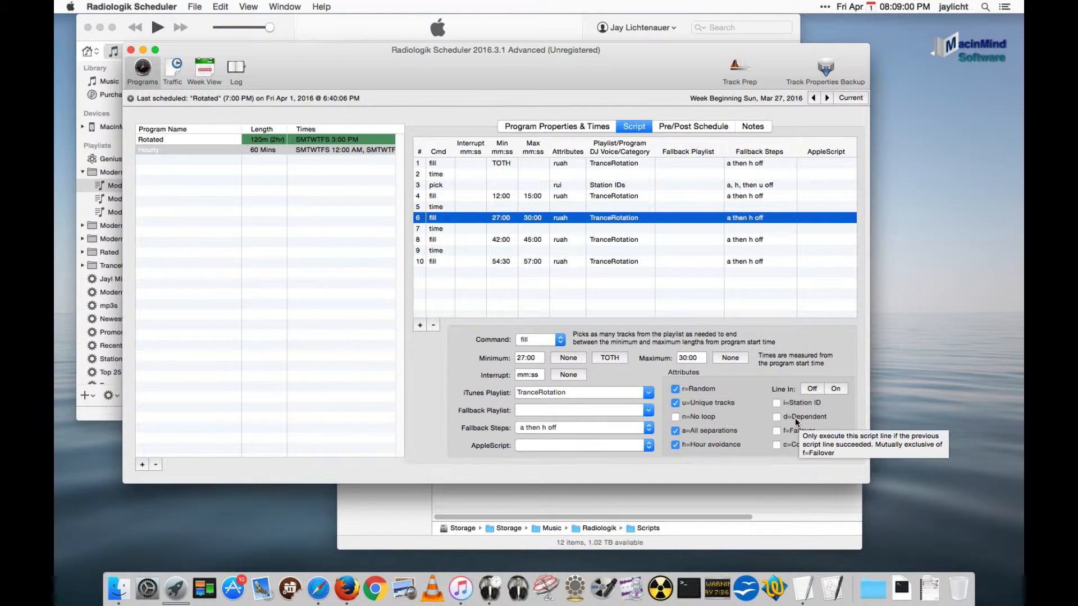
{"action": "mouse_move", "coordinate": [801, 447]}
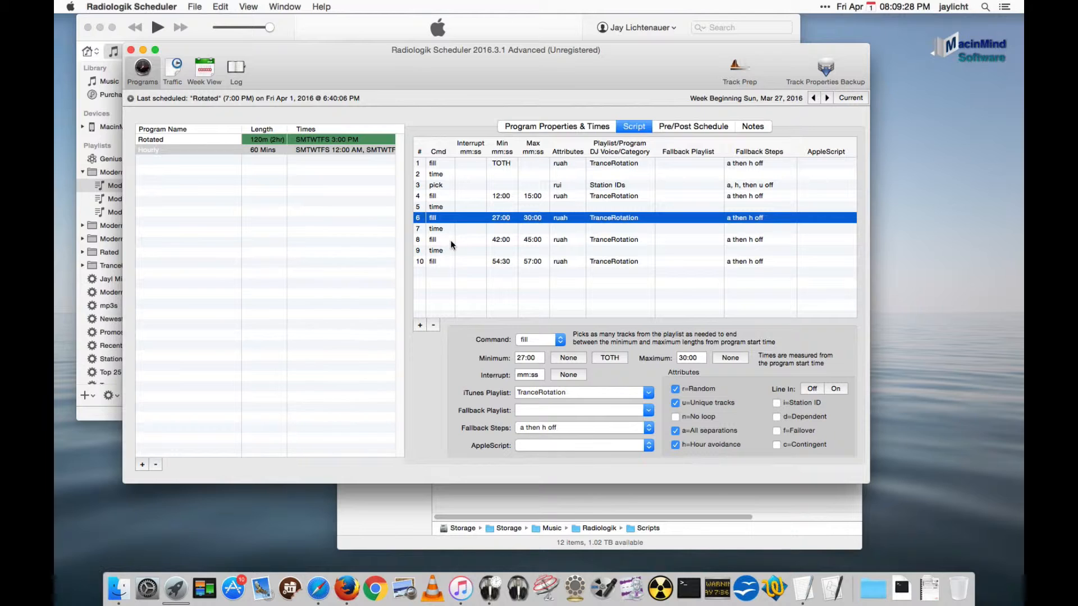
Step: Duplicate the final fill line of the Hourly script, and turn on the Contingent attribute for line 10
{"action": "left_click", "coordinate": [449, 262]}
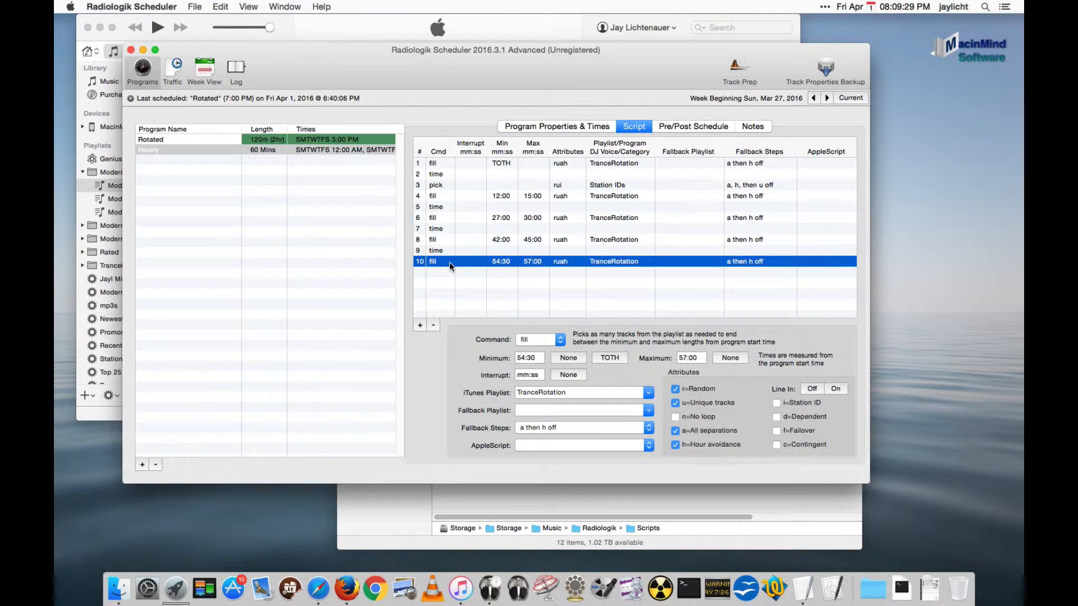
{"action": "left_click", "coordinate": [420, 325]}
{"action": "left_click", "coordinate": [622, 261]}
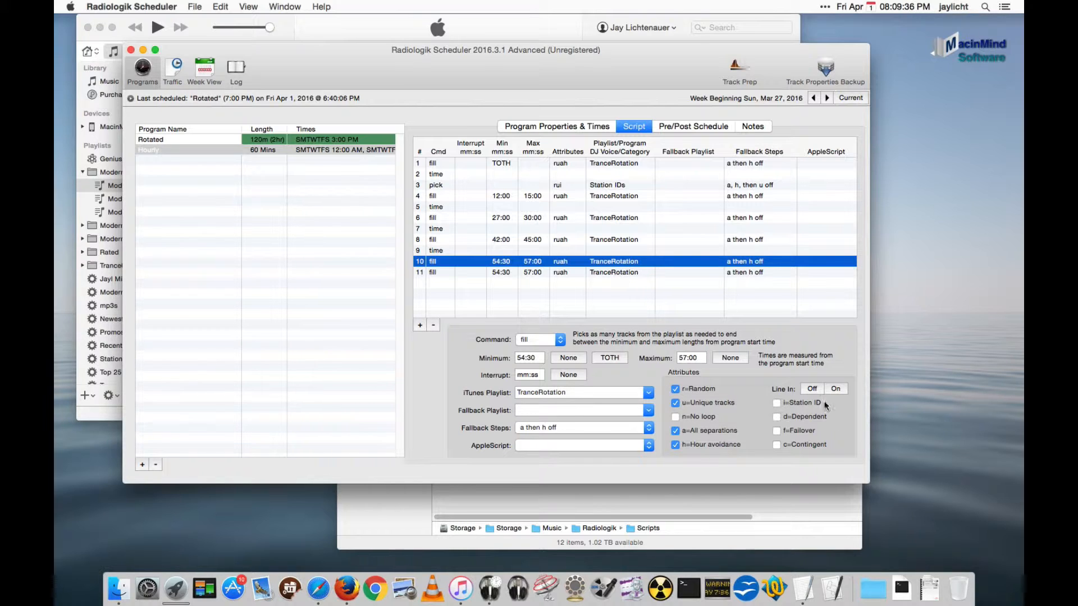
{"action": "left_click", "coordinate": [800, 443]}
Step: Compare the attributes of script line 10 with those of the duplicated fill line 11
{"action": "left_click", "coordinate": [609, 270]}
{"action": "left_click", "coordinate": [608, 261]}
{"action": "left_click", "coordinate": [624, 272]}
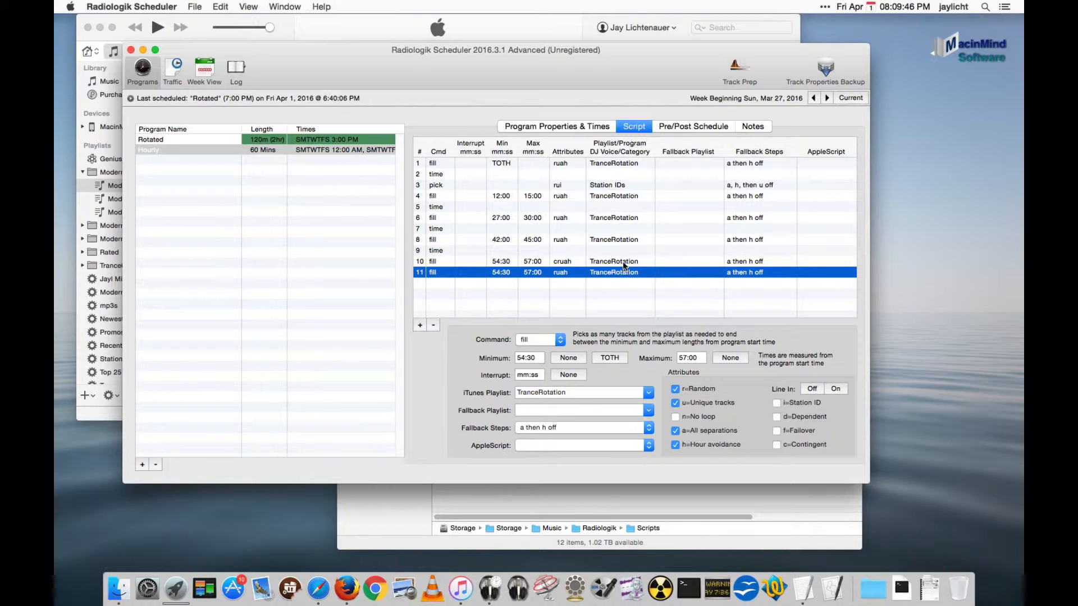
{"action": "left_click", "coordinate": [625, 262]}
{"action": "left_click", "coordinate": [627, 274]}
{"action": "left_click", "coordinate": [622, 261]}
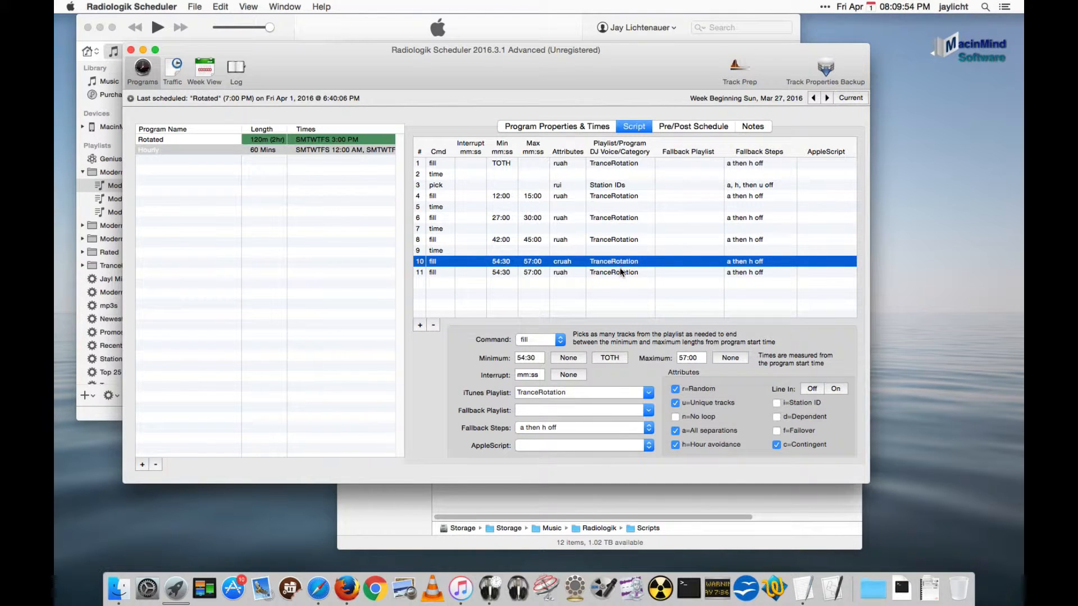
{"action": "left_click", "coordinate": [622, 272]}
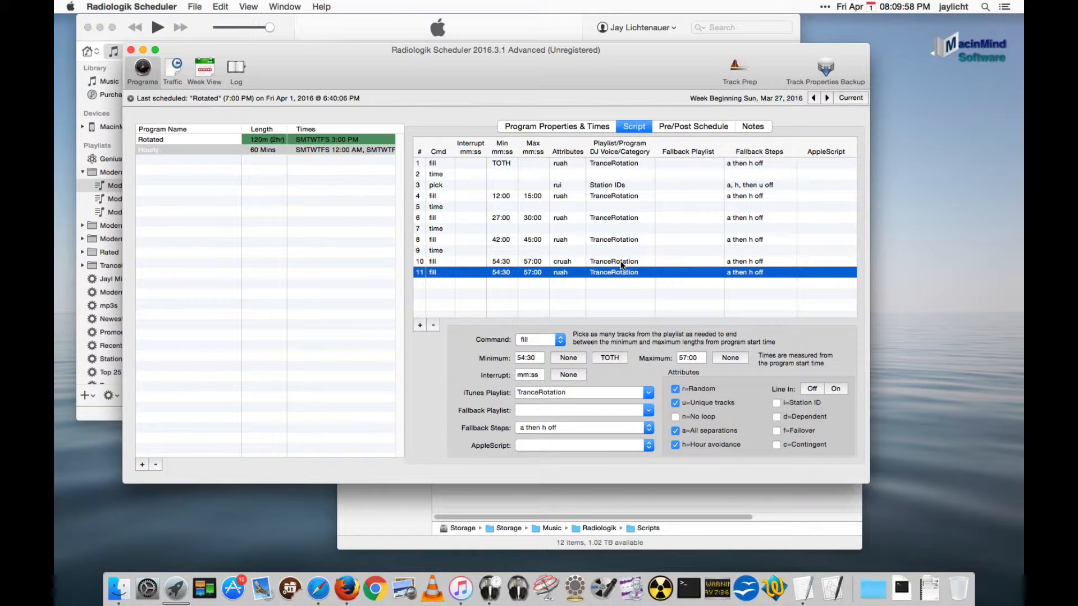
{"action": "left_click", "coordinate": [620, 262]}
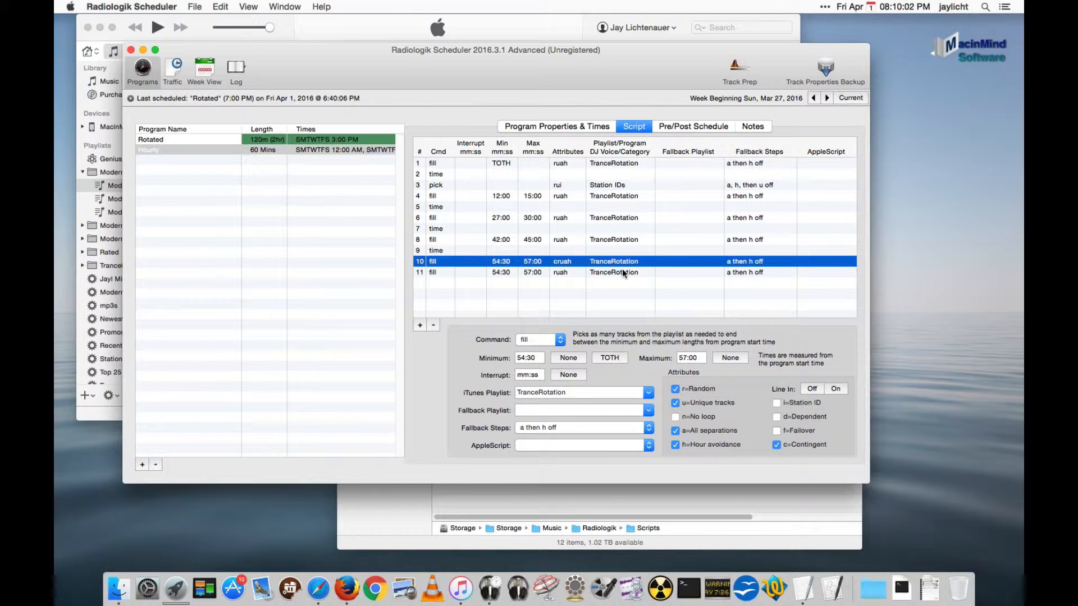
{"action": "left_click", "coordinate": [622, 269]}
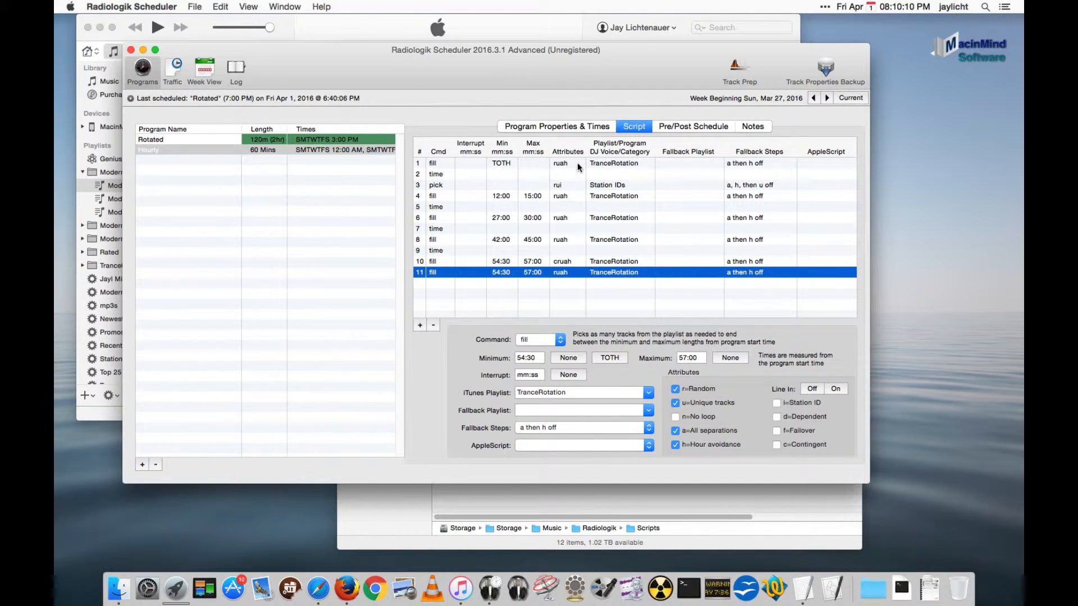
Step: View the Track Prep settings and the ramp setting for the iTunes selection, cancelling without setting a ramp
{"action": "left_click", "coordinate": [736, 69]}
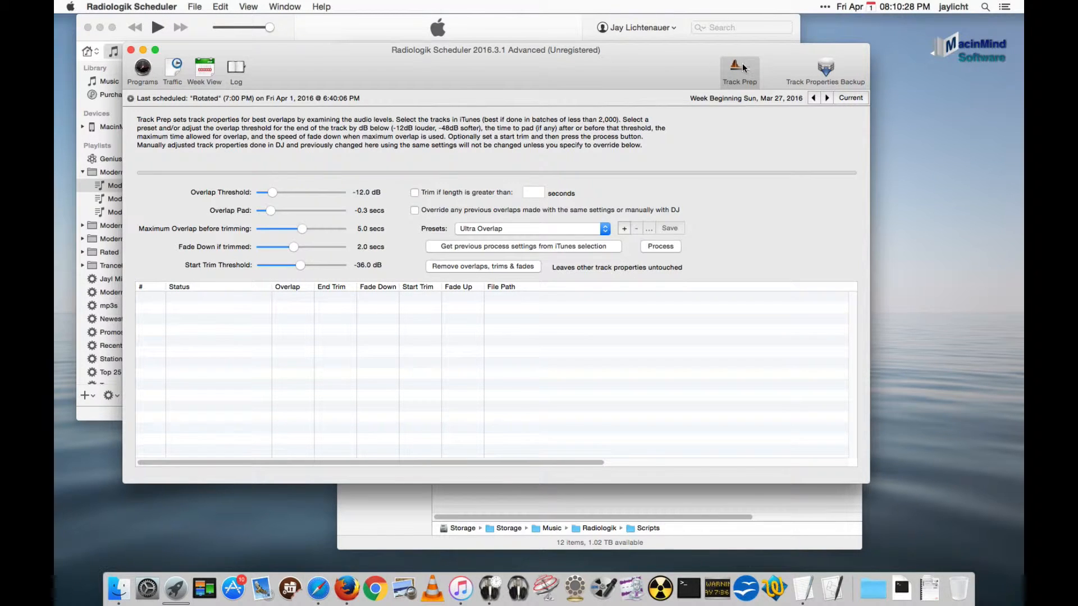
{"action": "left_click", "coordinate": [193, 7]}
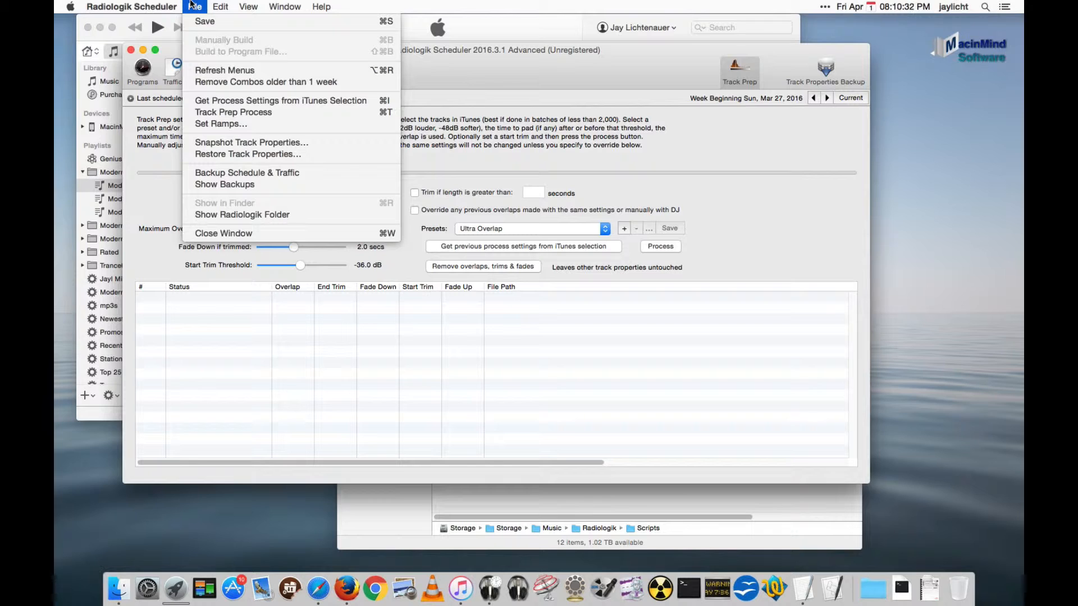
{"action": "left_click", "coordinate": [211, 124]}
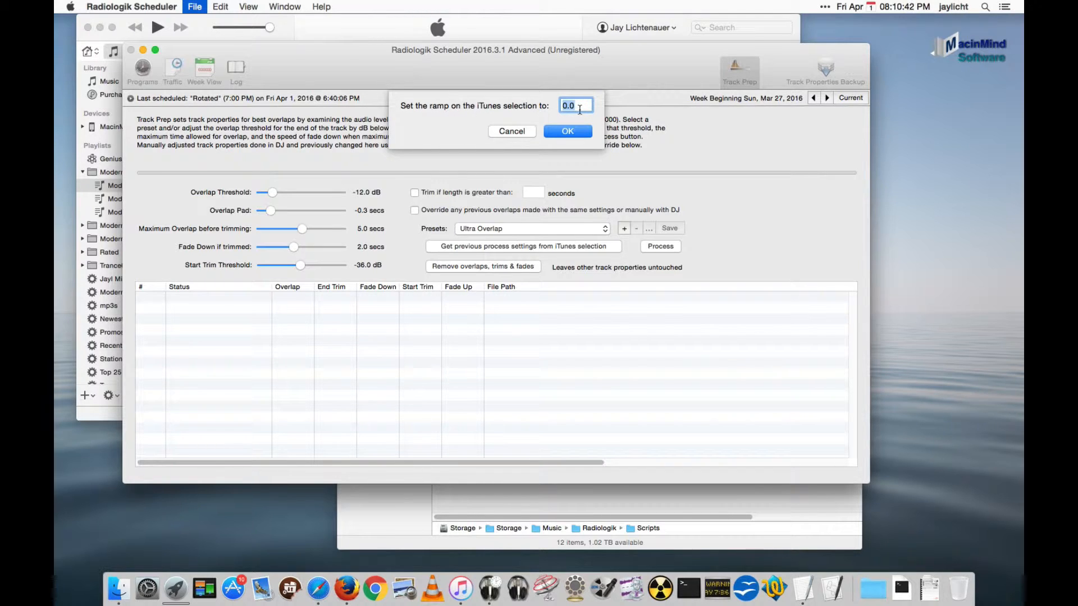
{"action": "left_click", "coordinate": [529, 130]}
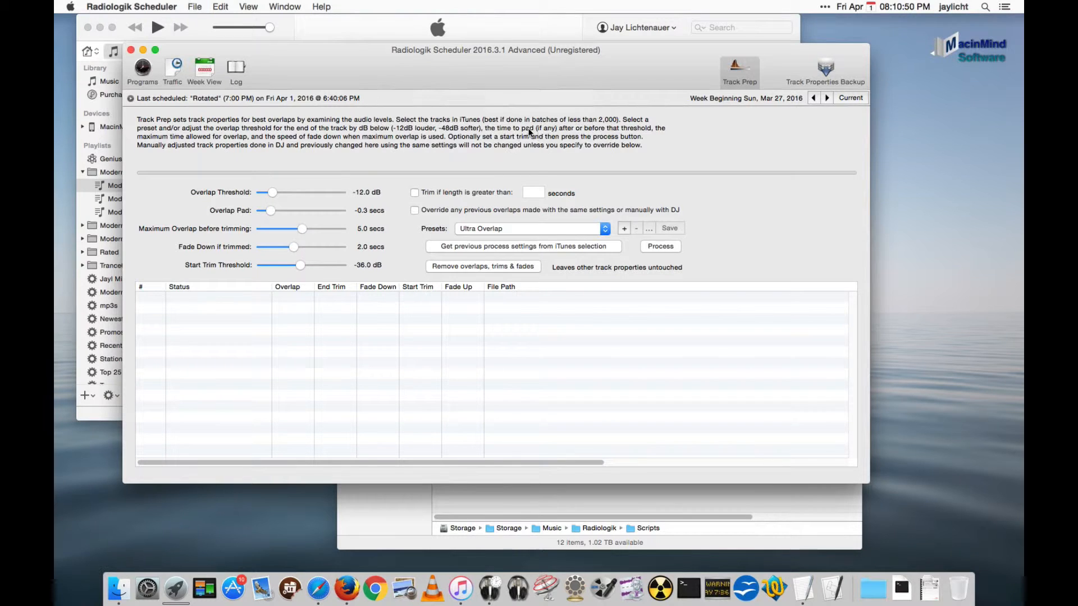
Step: View the Track Properties Backup utility, and return to the program list
{"action": "left_click", "coordinate": [823, 70]}
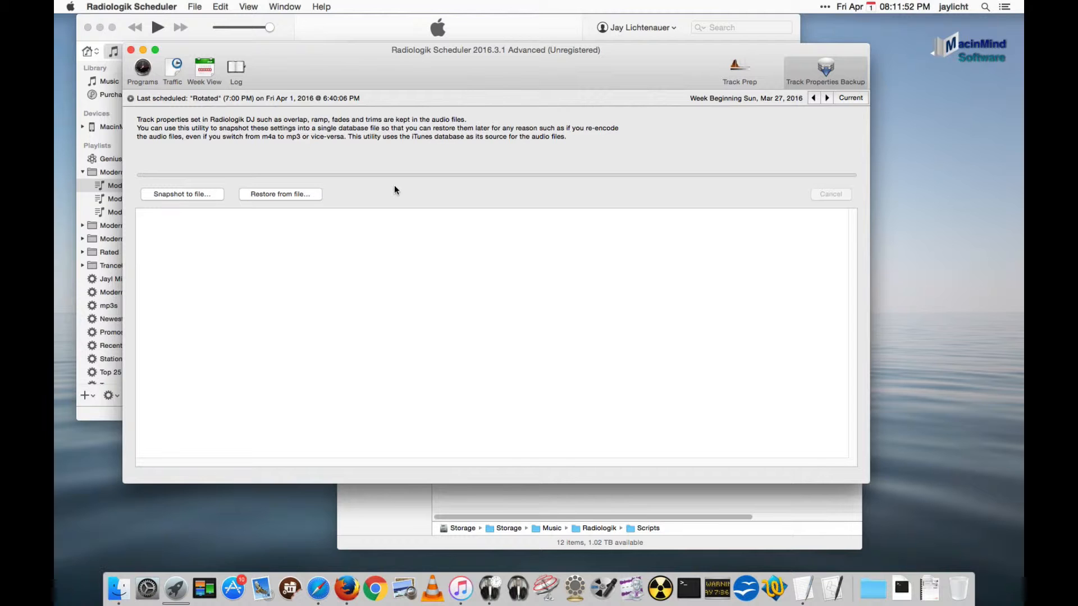
{"action": "left_click", "coordinate": [147, 72]}
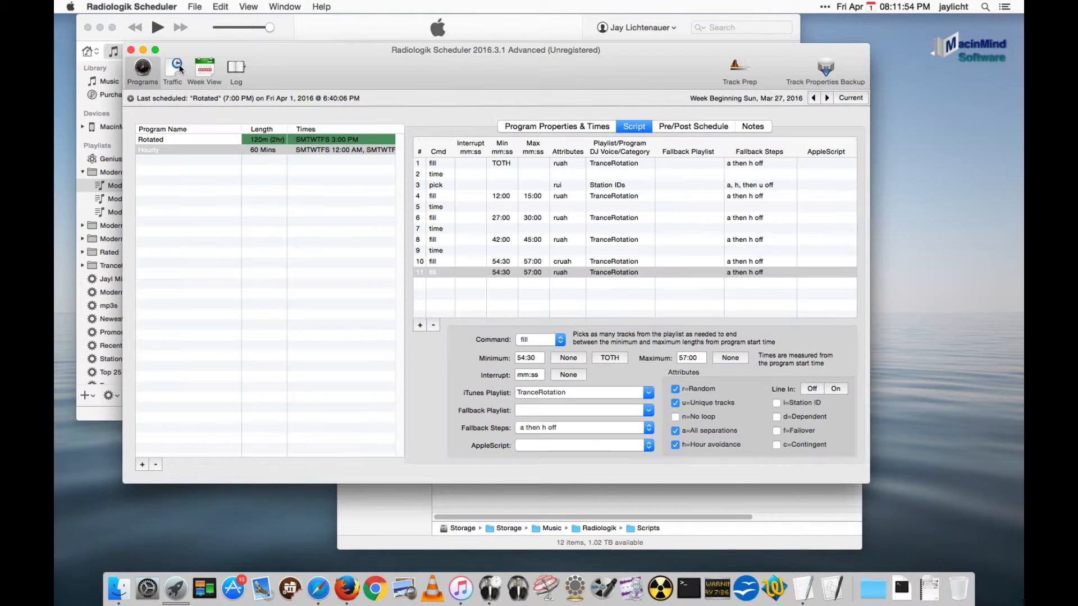
Step: Look at the scheduler log and examine the timestamp and version details of entries in the error log
{"action": "left_click", "coordinate": [240, 68]}
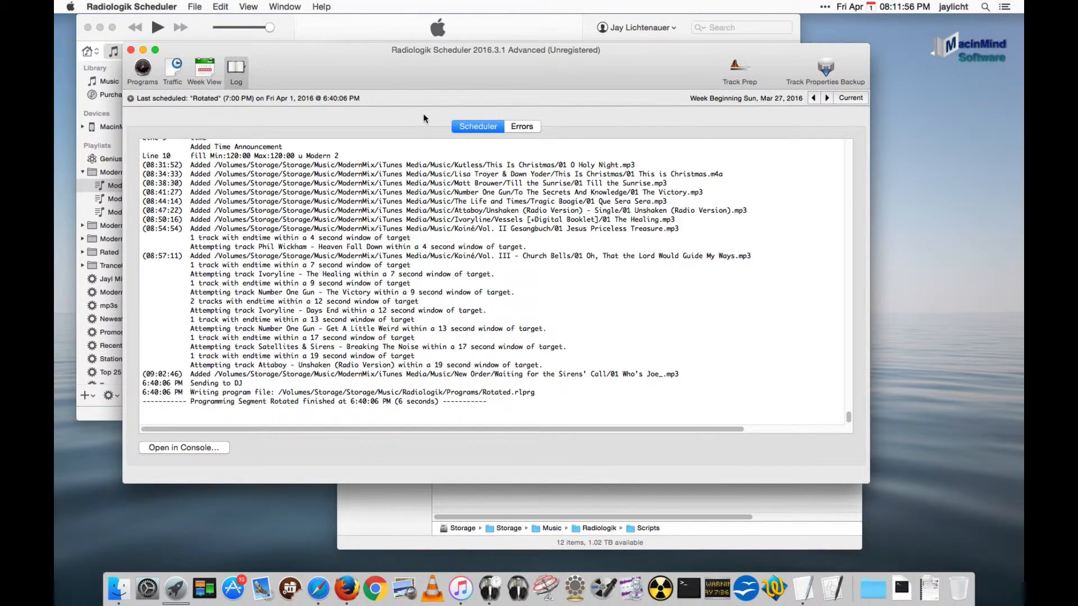
{"action": "left_click", "coordinate": [521, 127]}
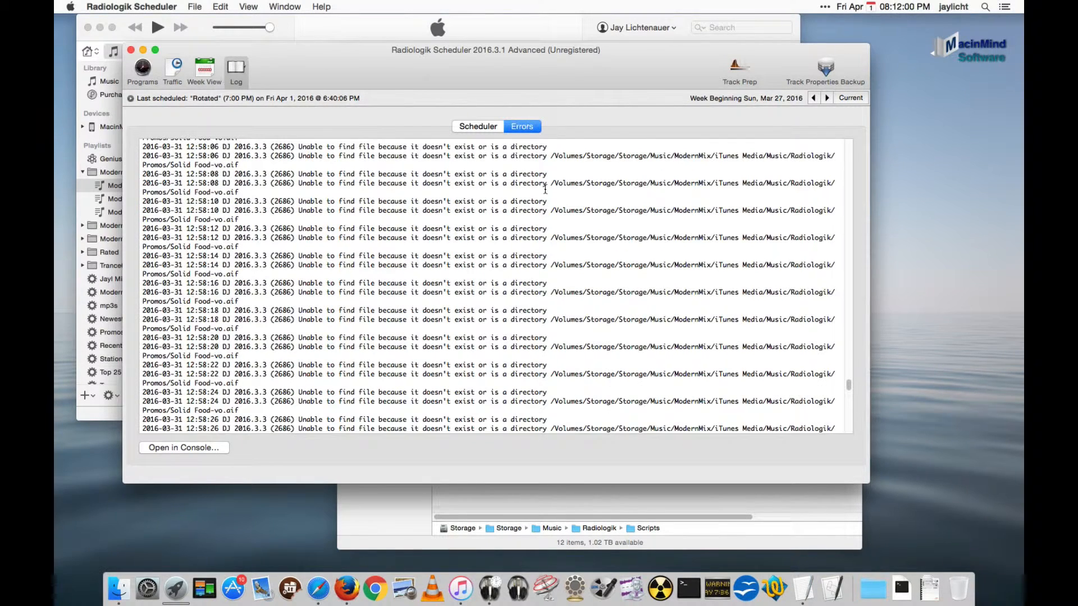
{"action": "scroll", "coordinate": [566, 253], "scroll_direction": "down", "scroll_amount": 1}
{"action": "scroll", "coordinate": [565, 253], "scroll_direction": "up", "scroll_amount": 10}
{"action": "scroll", "coordinate": [567, 252], "scroll_direction": "up", "scroll_amount": 3}
{"action": "left_click_drag", "start_coordinate": [194, 229], "coordinate": [294, 230]}
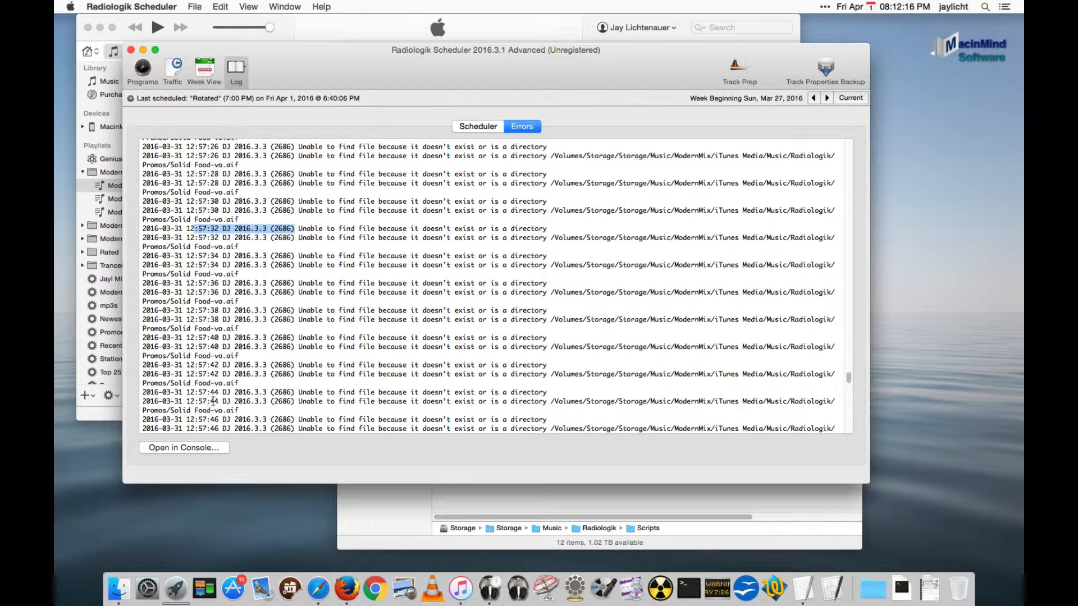
Step: Open the error log in Console, look through its log list, and reposition the window so the whole list is visible
{"action": "left_click", "coordinate": [204, 446]}
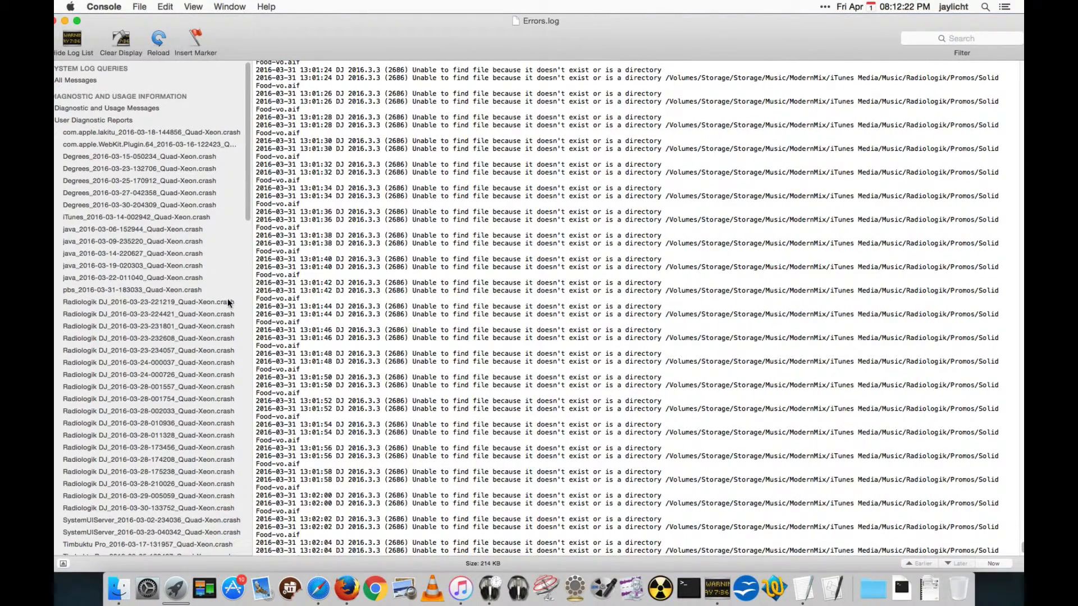
{"action": "scroll", "coordinate": [230, 228], "scroll_direction": "down", "scroll_amount": 15}
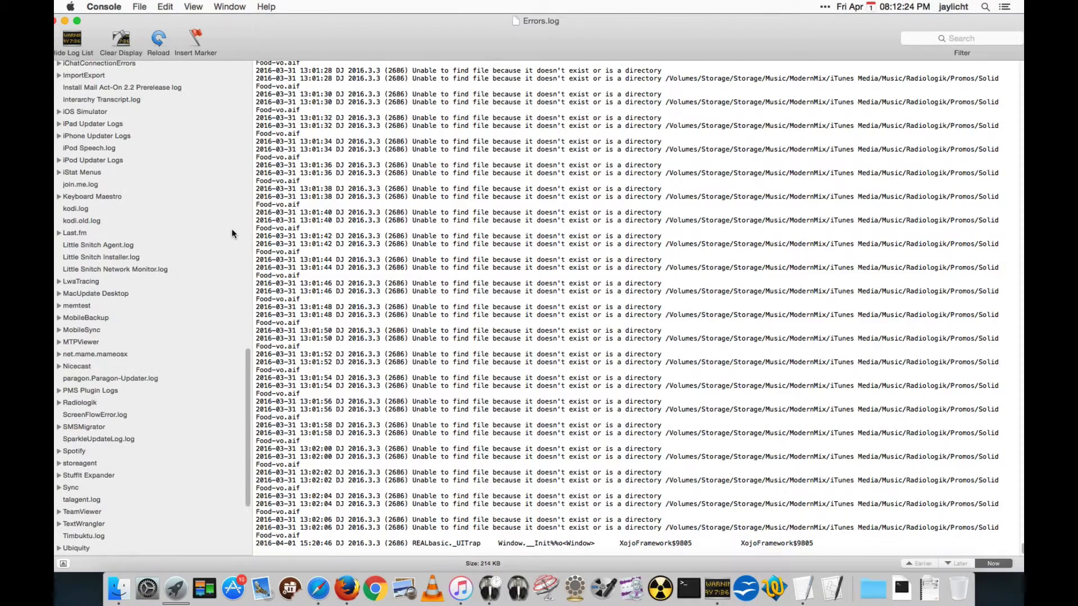
{"action": "scroll", "coordinate": [231, 230], "scroll_direction": "up", "scroll_amount": 5}
{"action": "scroll", "coordinate": [213, 275], "scroll_direction": "up", "scroll_amount": 6}
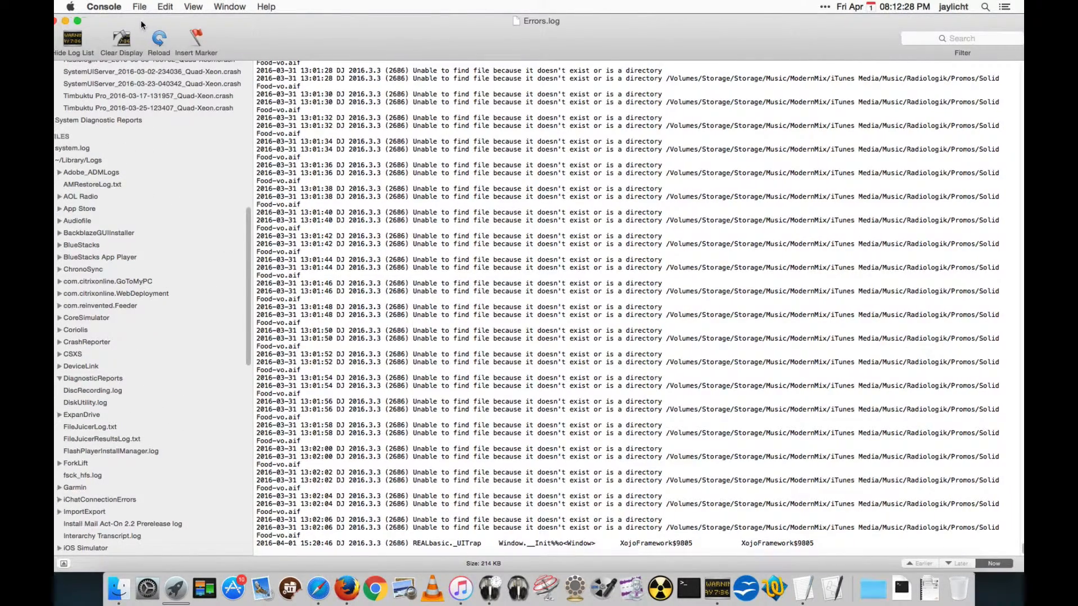
{"action": "left_click_drag", "start_coordinate": [140, 19], "coordinate": [193, 20]}
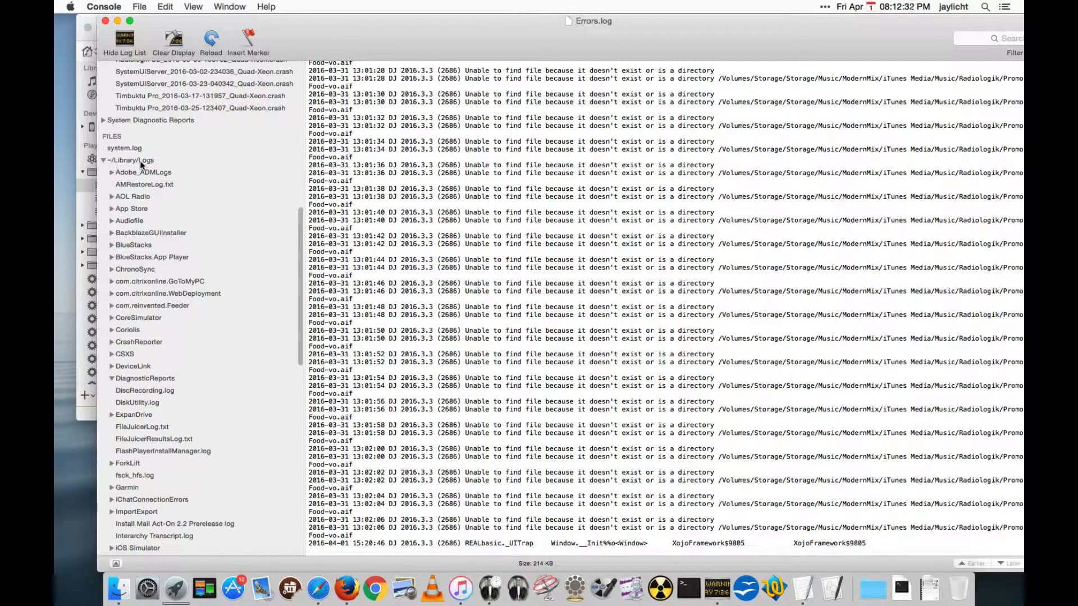
Step: Expand the Radiologik folder under ~/Library/Logs to view its log files, and return to Radiologik Scheduler
{"action": "scroll", "coordinate": [173, 321], "scroll_direction": "down", "scroll_amount": 5}
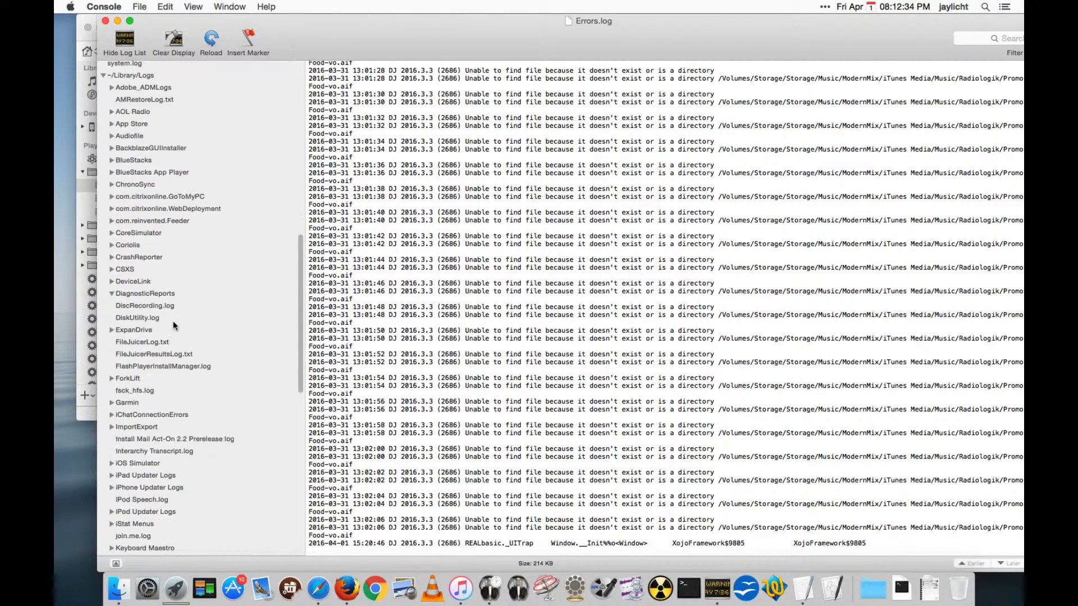
{"action": "scroll", "coordinate": [173, 321], "scroll_direction": "down", "scroll_amount": 10}
{"action": "scroll", "coordinate": [173, 326], "scroll_direction": "down", "scroll_amount": 10}
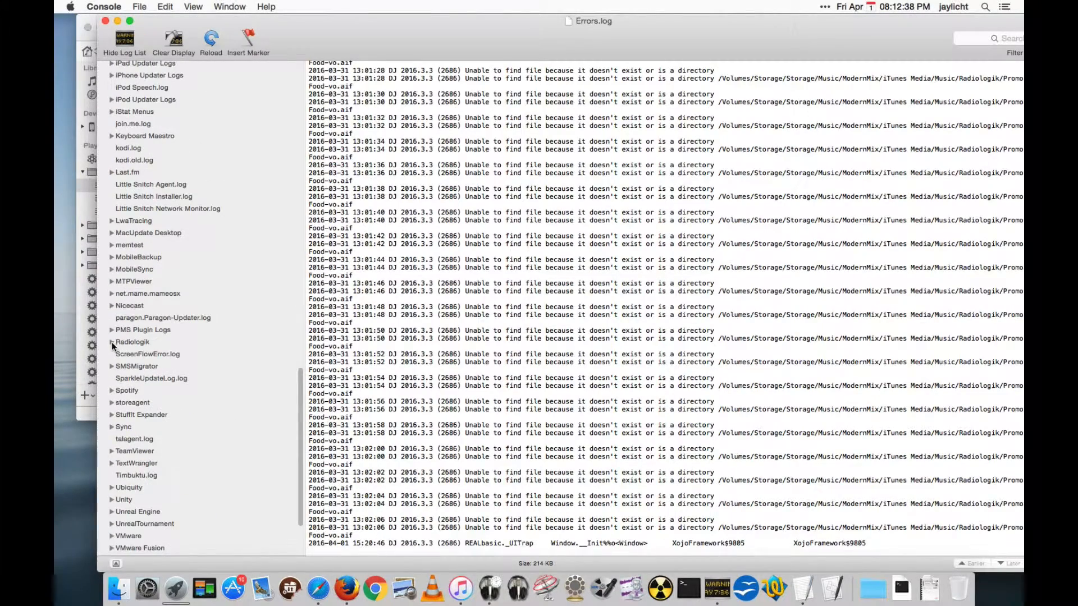
{"action": "left_click", "coordinate": [112, 341]}
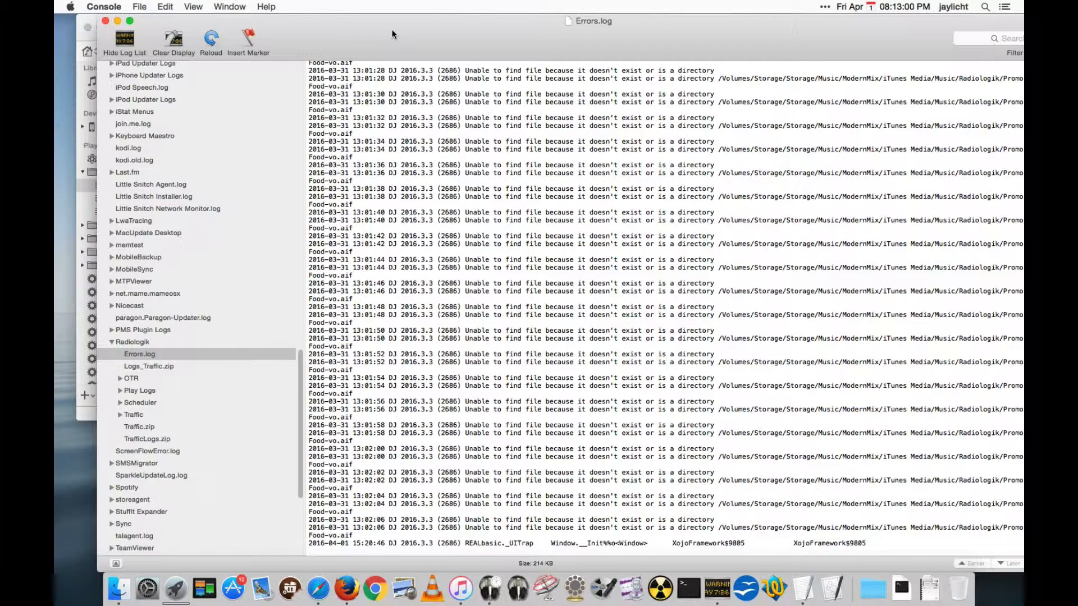
{"action": "key", "text": "super+h"}
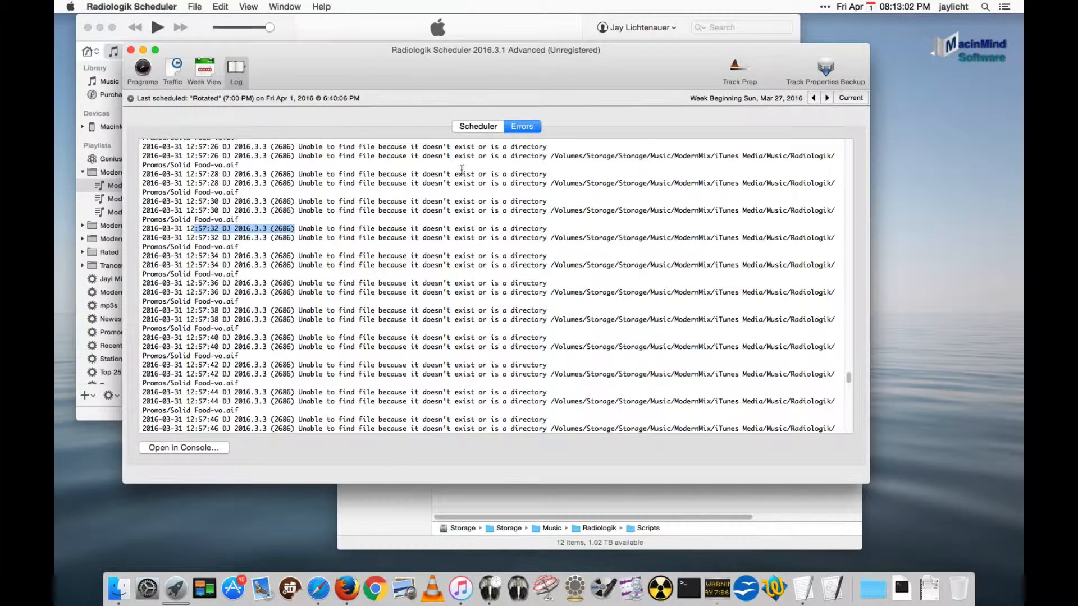
Step: Return to the program list and review the Radiologik Scheduler preferences, closing them without saving
{"action": "scroll", "coordinate": [473, 162], "scroll_direction": "down", "scroll_amount": 3}
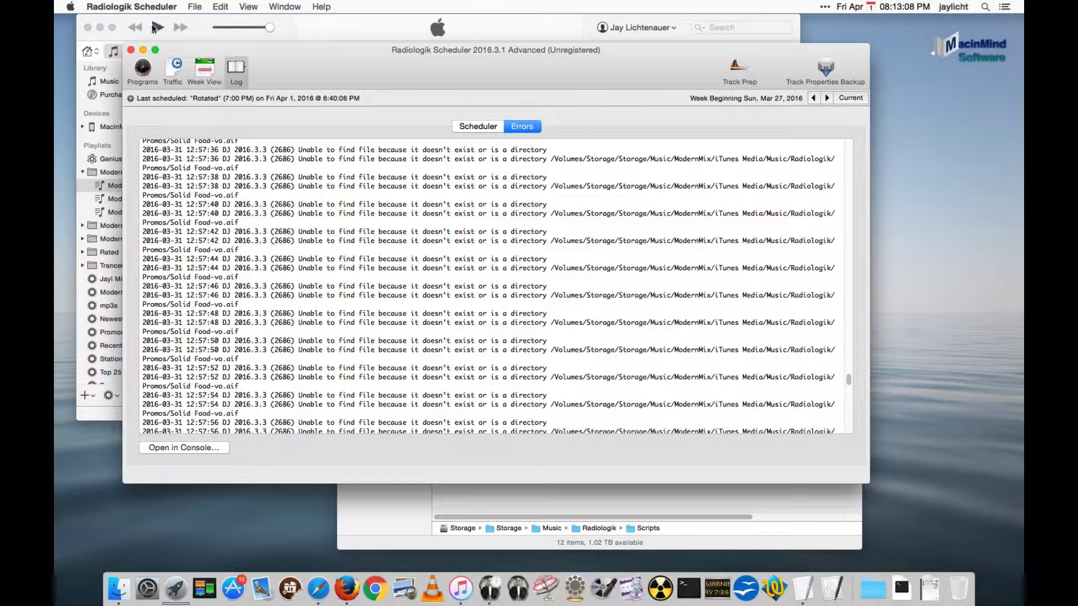
{"action": "left_click", "coordinate": [145, 76]}
{"action": "left_click", "coordinate": [141, 6]}
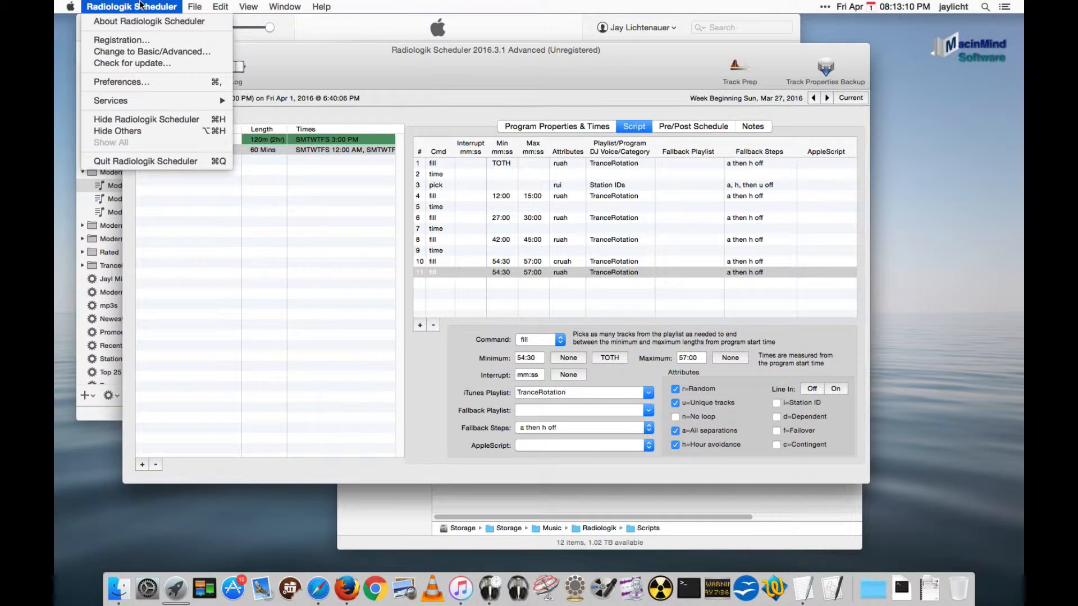
{"action": "left_click", "coordinate": [166, 80]}
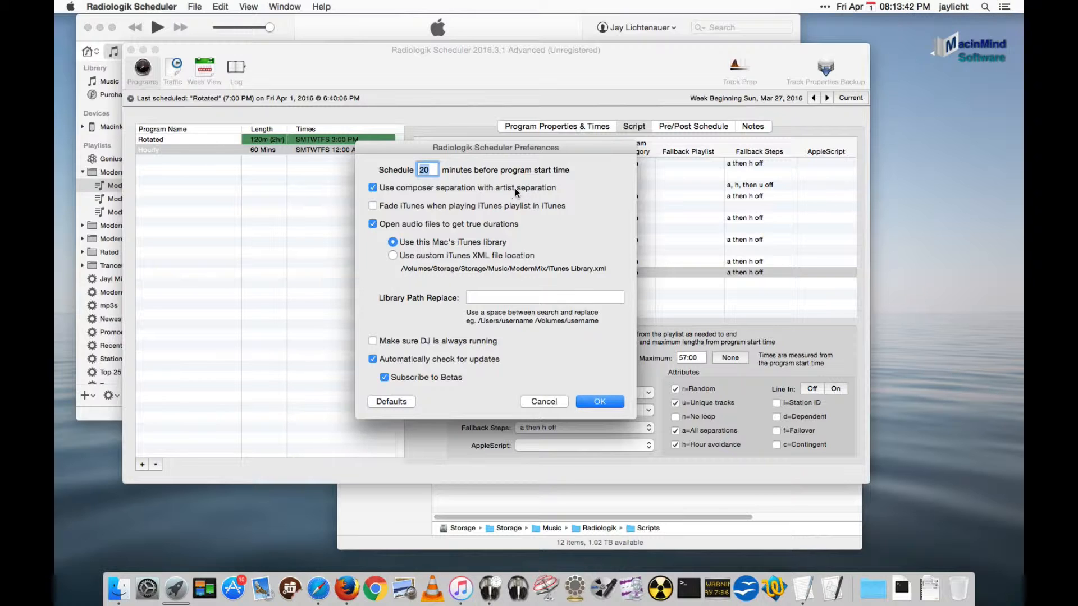
{"action": "left_click", "coordinate": [544, 401]}
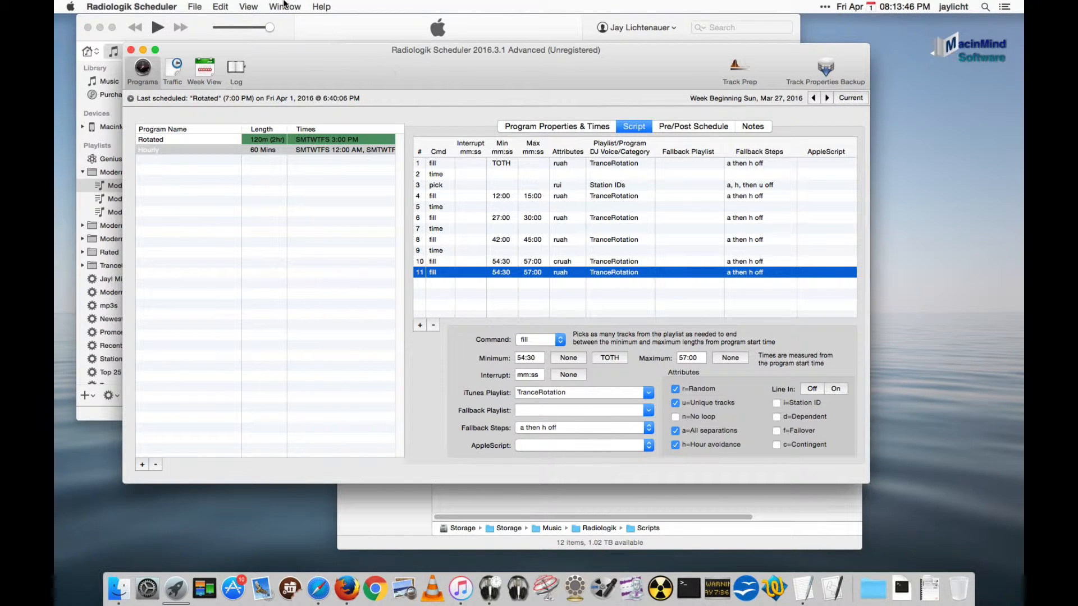
Step: Open the Radiologik Scheduler manual and read the Command Attributes section, including artist, composer, album and title separation
{"action": "left_click", "coordinate": [321, 6]}
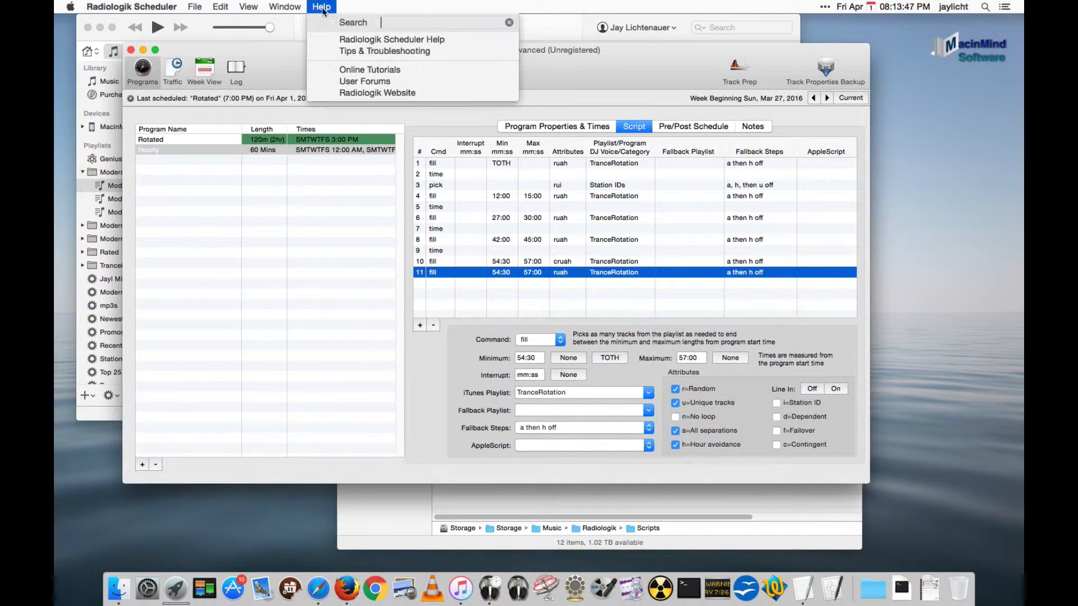
{"action": "left_click", "coordinate": [364, 42]}
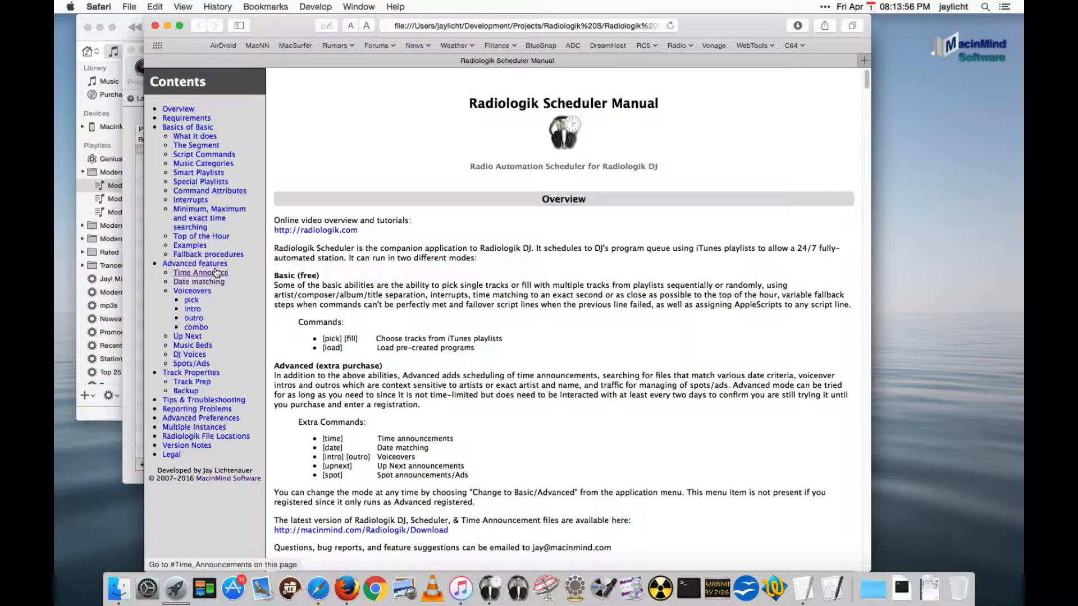
{"action": "left_click", "coordinate": [209, 191]}
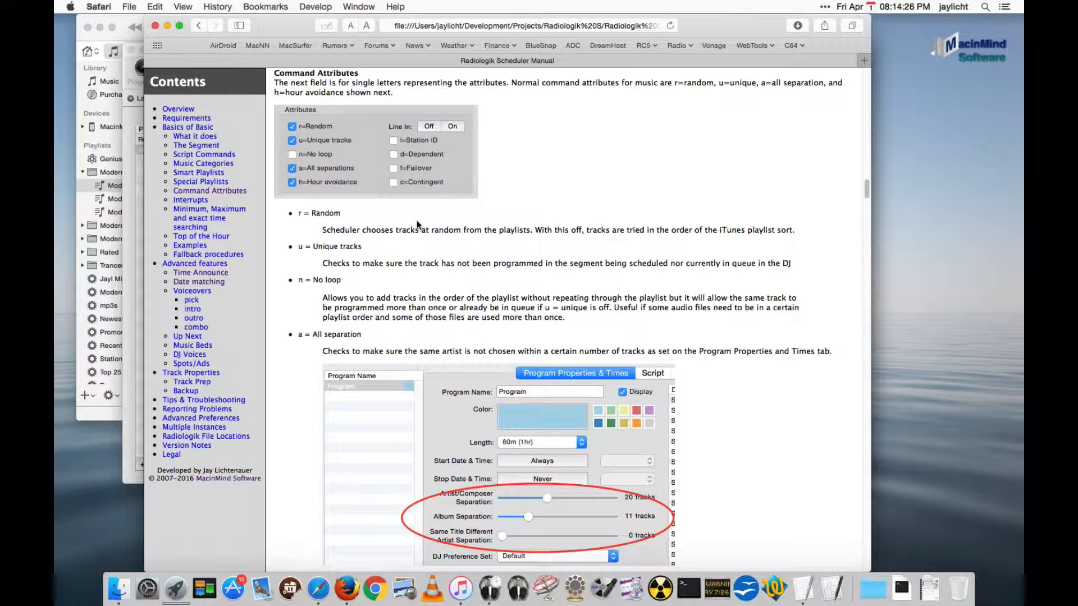
{"action": "scroll", "coordinate": [416, 220], "scroll_direction": "down", "scroll_amount": 10}
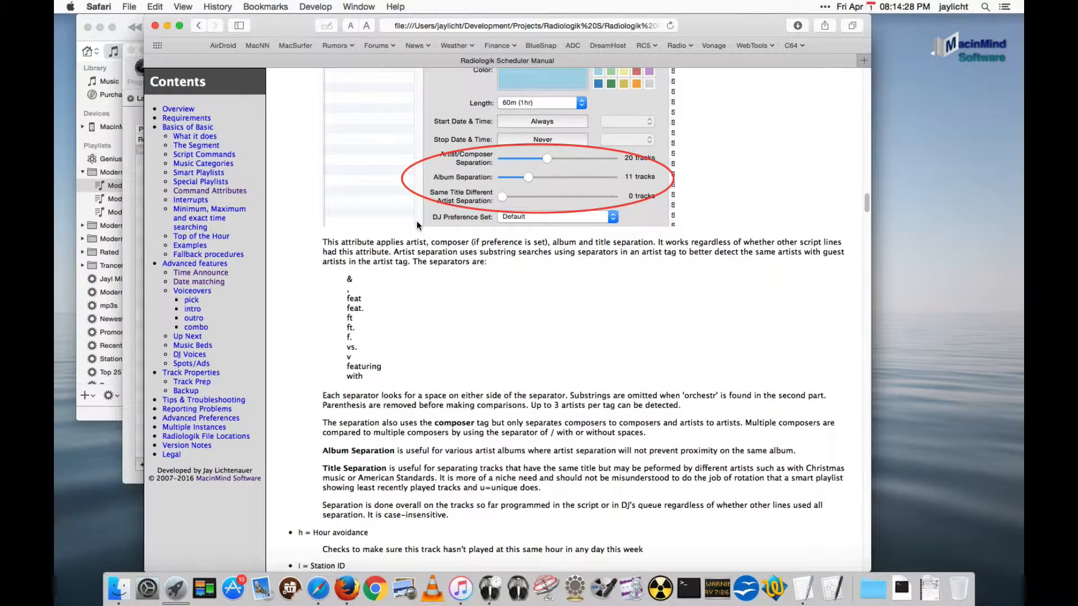
{"action": "scroll", "coordinate": [416, 225], "scroll_direction": "up", "scroll_amount": 4}
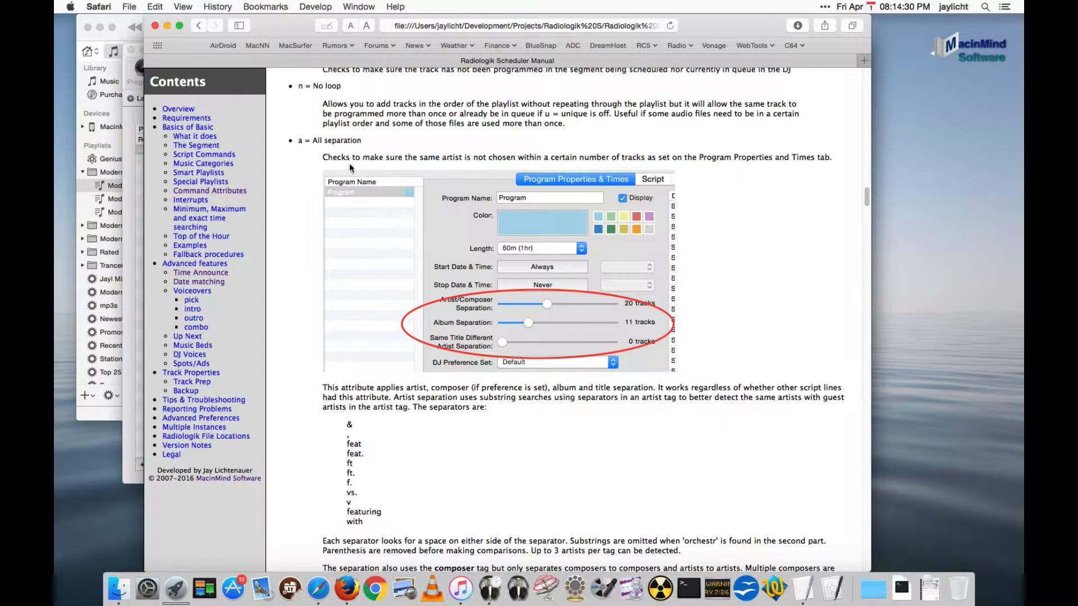
{"action": "scroll", "coordinate": [409, 317], "scroll_direction": "down", "scroll_amount": 5}
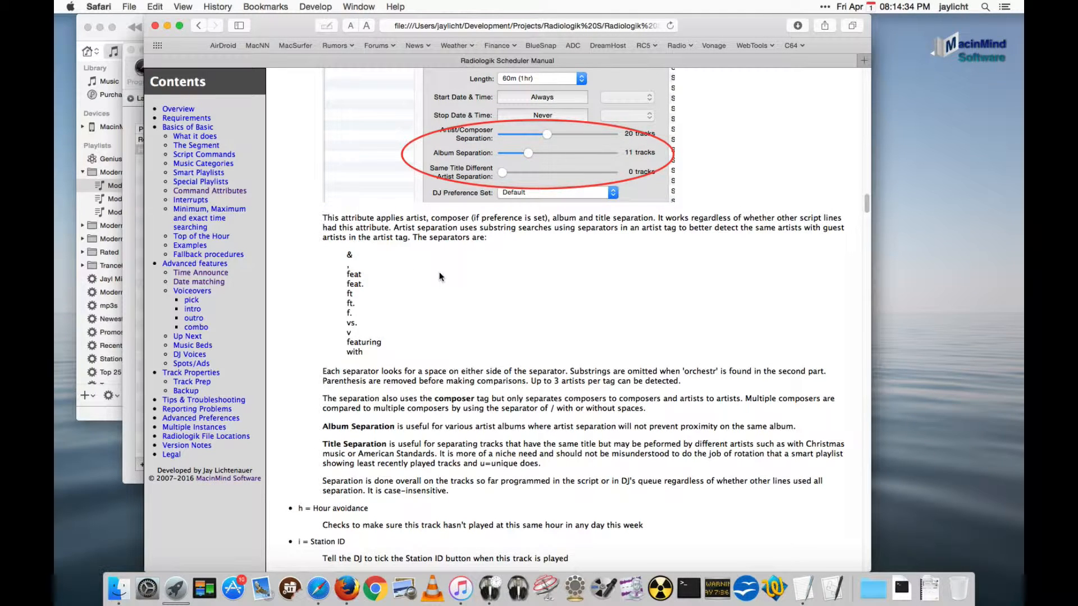
{"action": "scroll", "coordinate": [439, 275], "scroll_direction": "down", "scroll_amount": 2}
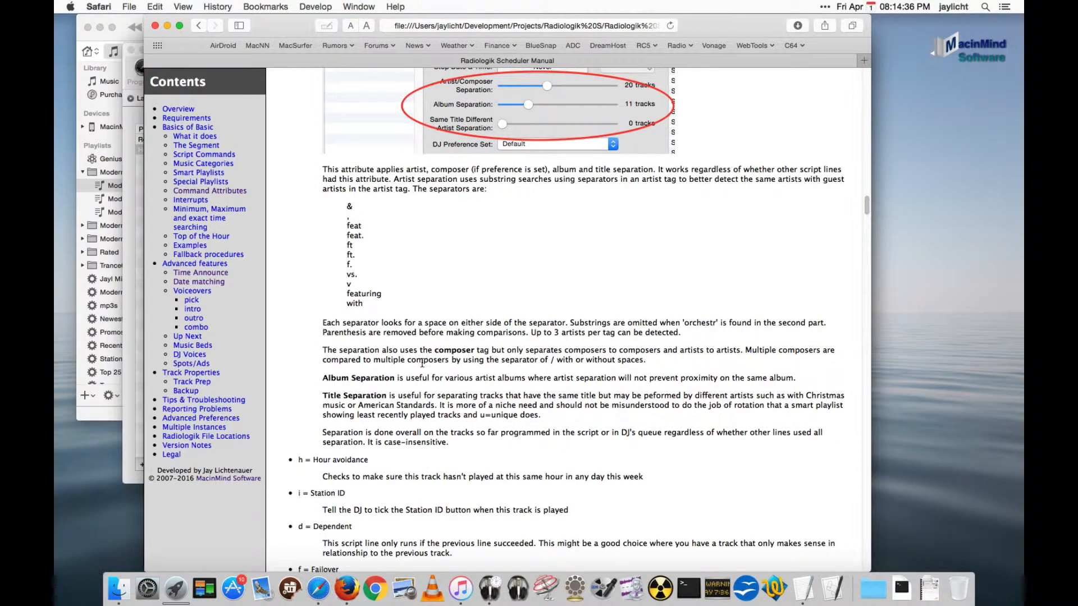
{"action": "scroll", "coordinate": [423, 367], "scroll_direction": "up", "scroll_amount": 4}
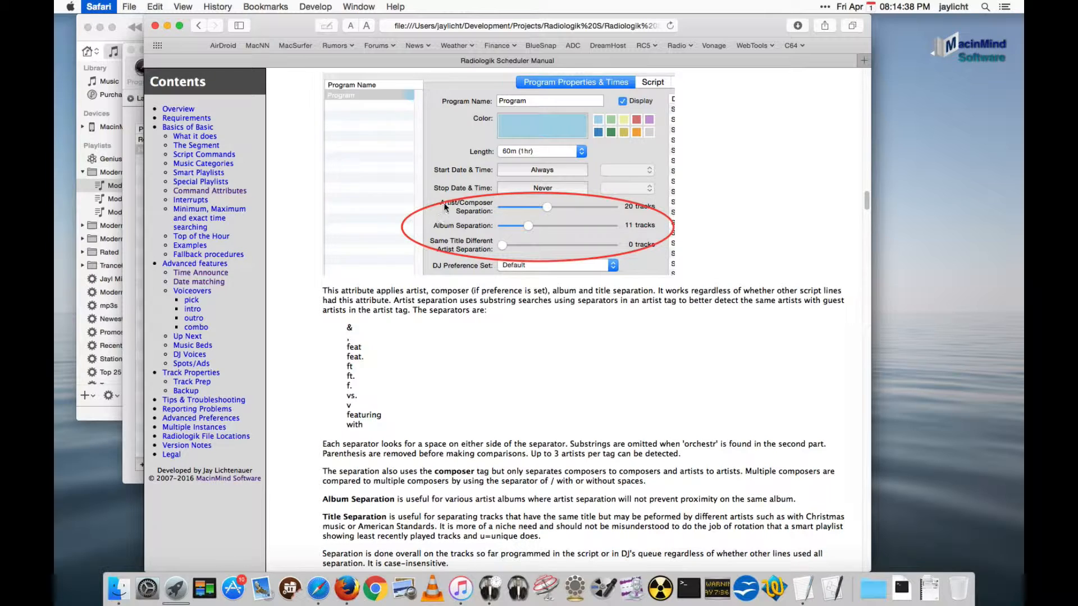
Step: Switch back to Radiologik Scheduler and view its remaining preferences, such as keeping DJ always running, then cancel
{"action": "key", "text": "super+Tab"}
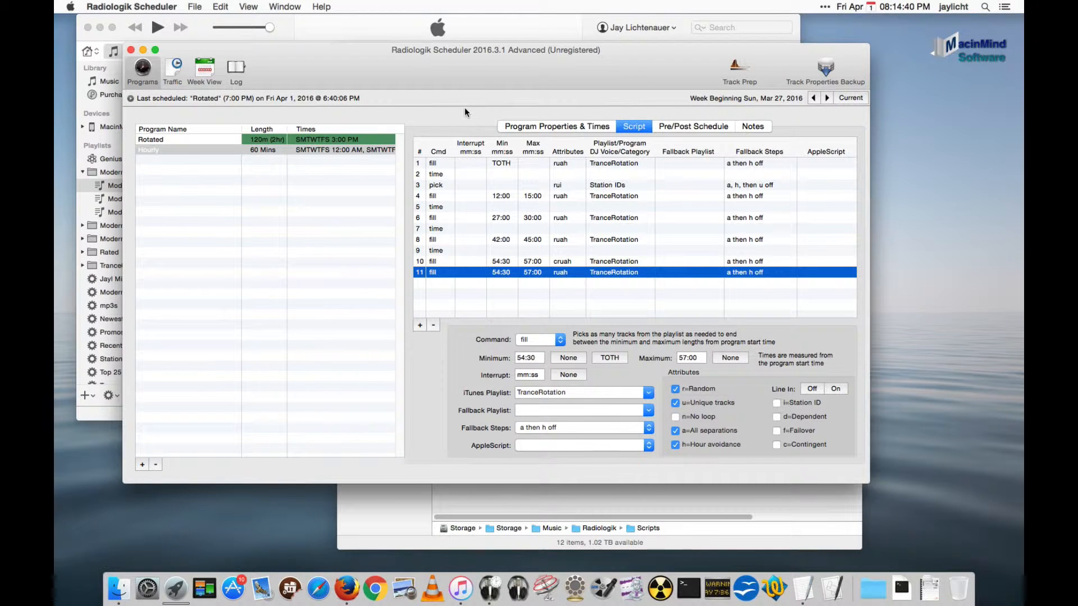
{"action": "left_click", "coordinate": [131, 7]}
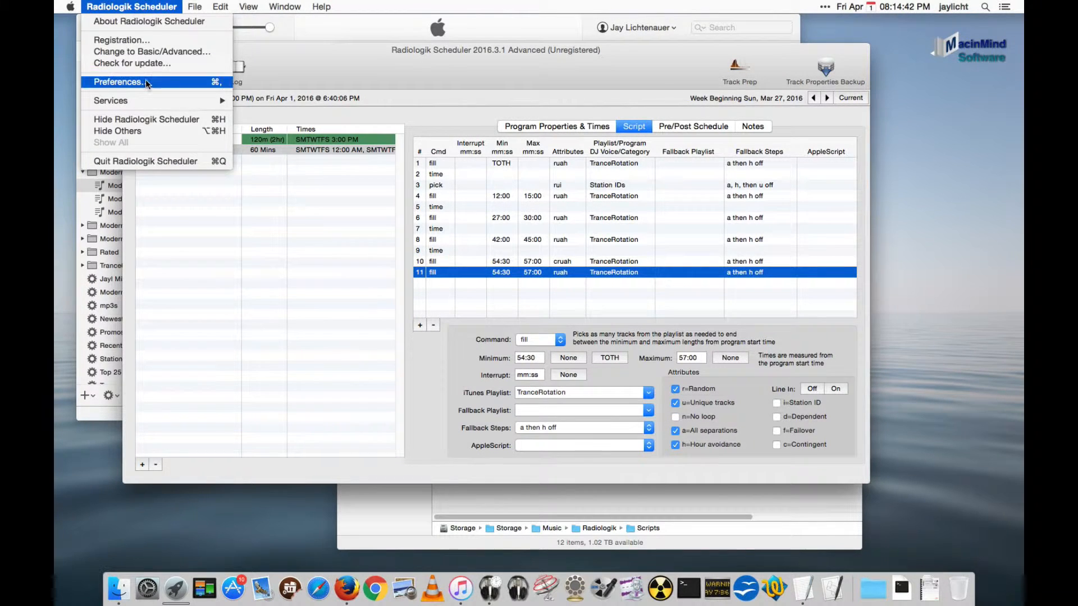
{"action": "left_click", "coordinate": [146, 80]}
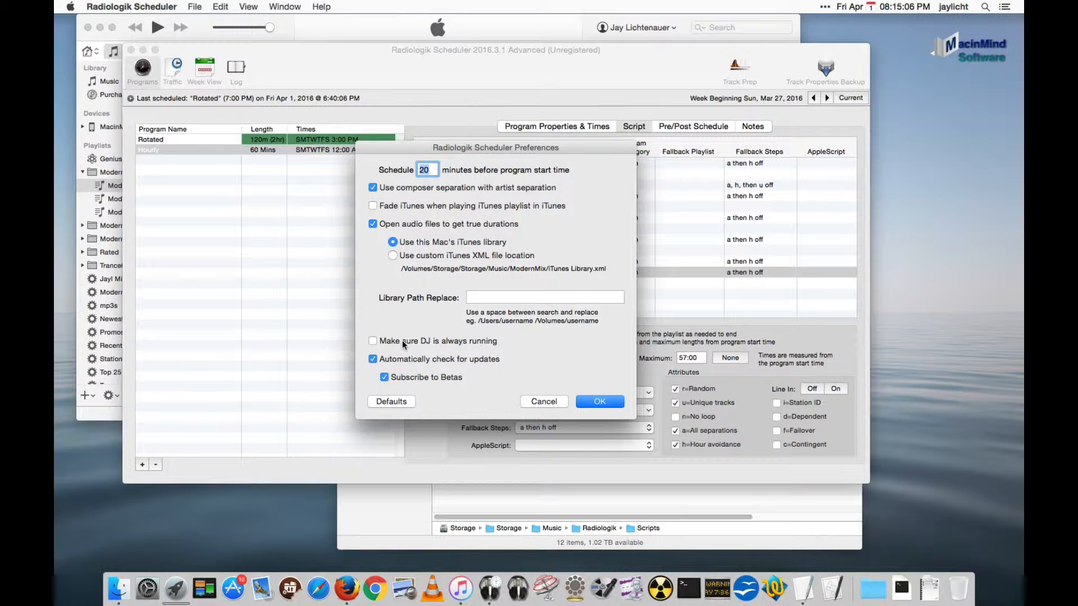
{"action": "left_click", "coordinate": [533, 399]}
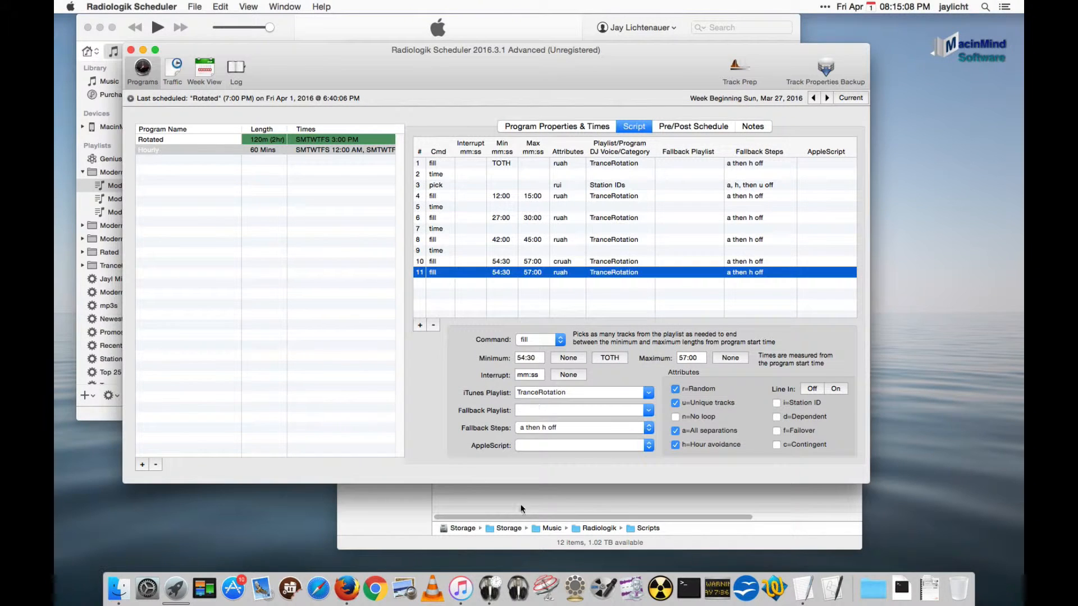
Step: Switch to Radiologik DJ, examine the KeepSchedulerOpen option in its advanced preferences, cancel them and quit DJ
{"action": "left_click", "coordinate": [518, 586]}
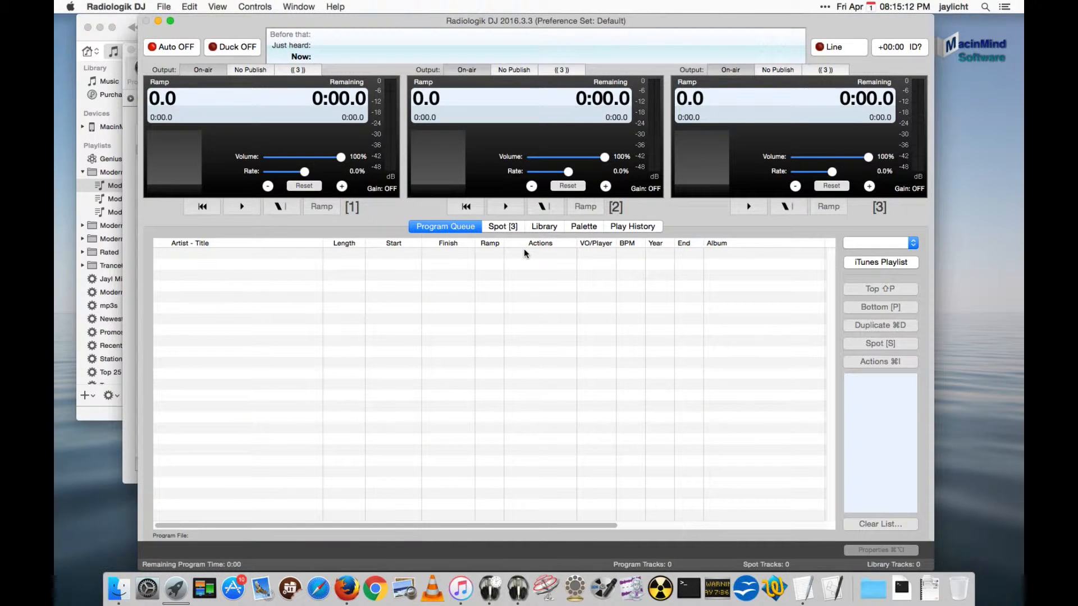
{"action": "key", "text": "super+comma"}
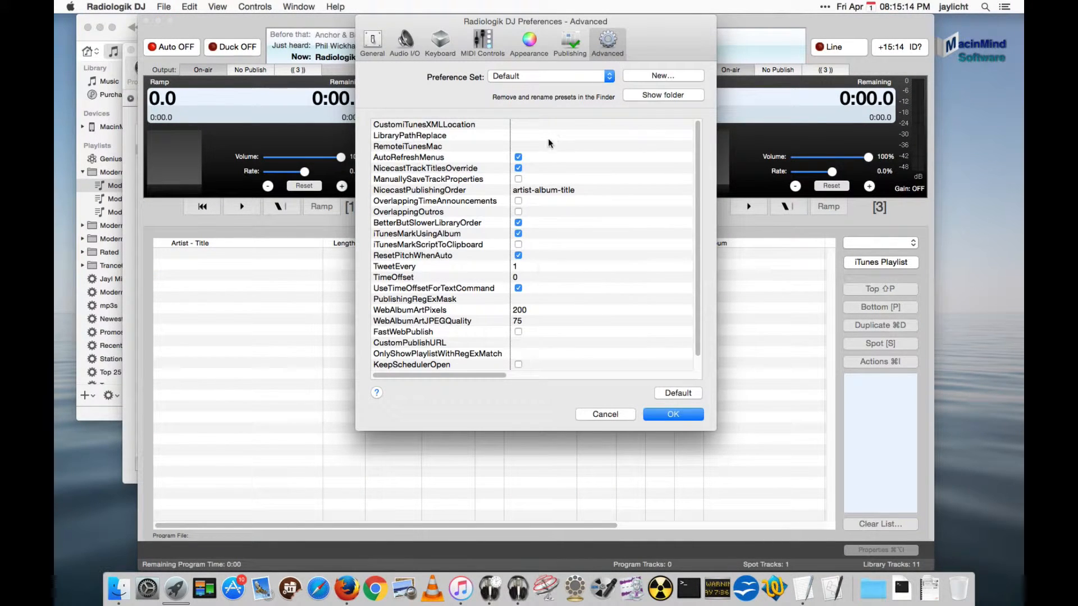
{"action": "scroll", "coordinate": [543, 270], "scroll_direction": "down", "scroll_amount": 2}
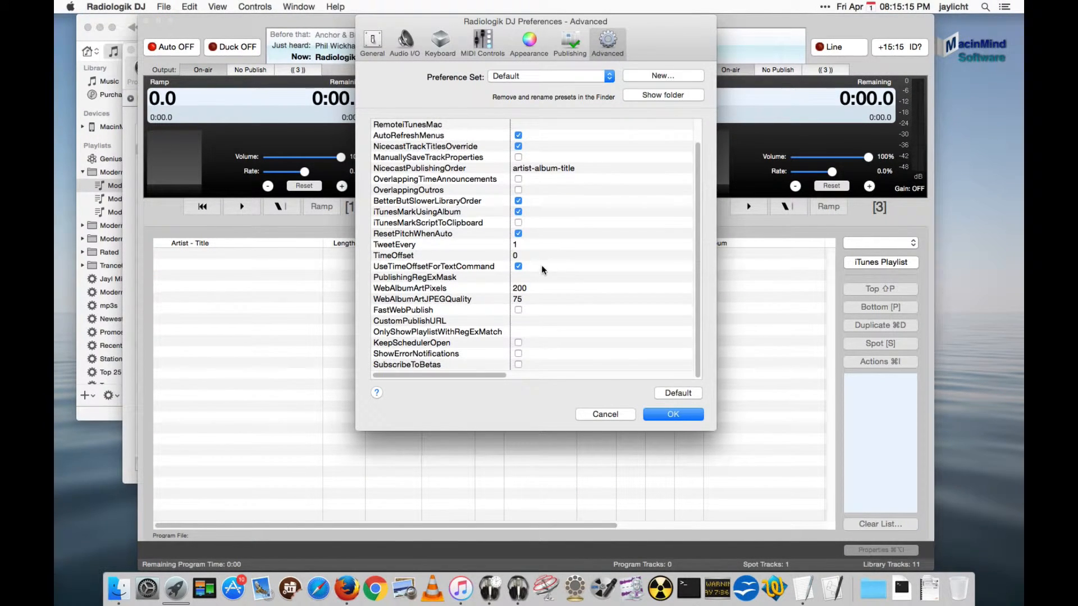
{"action": "left_click", "coordinate": [409, 343]}
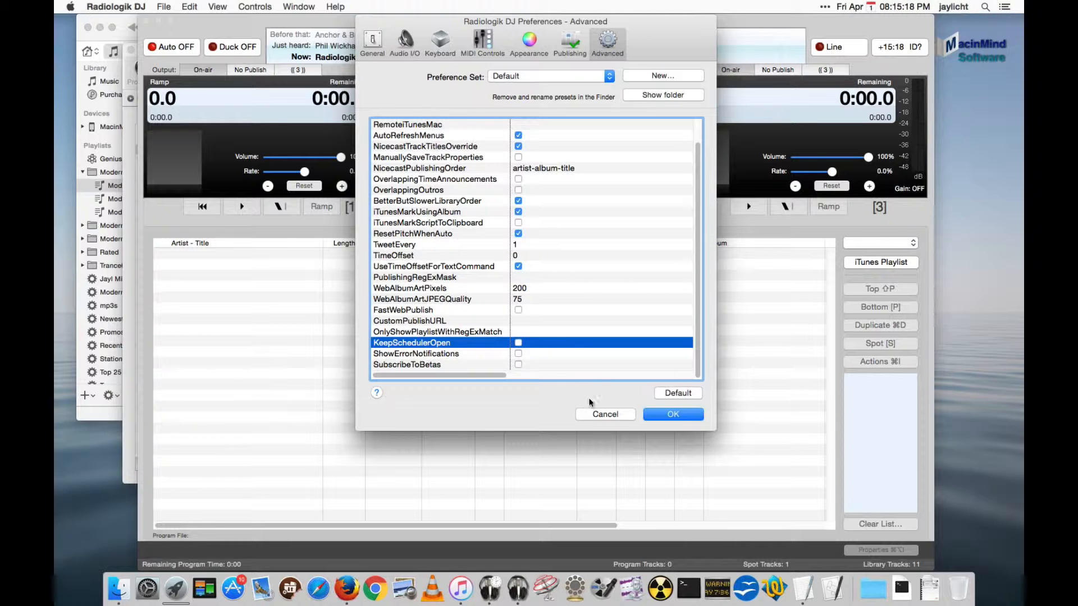
{"action": "left_click", "coordinate": [605, 414]}
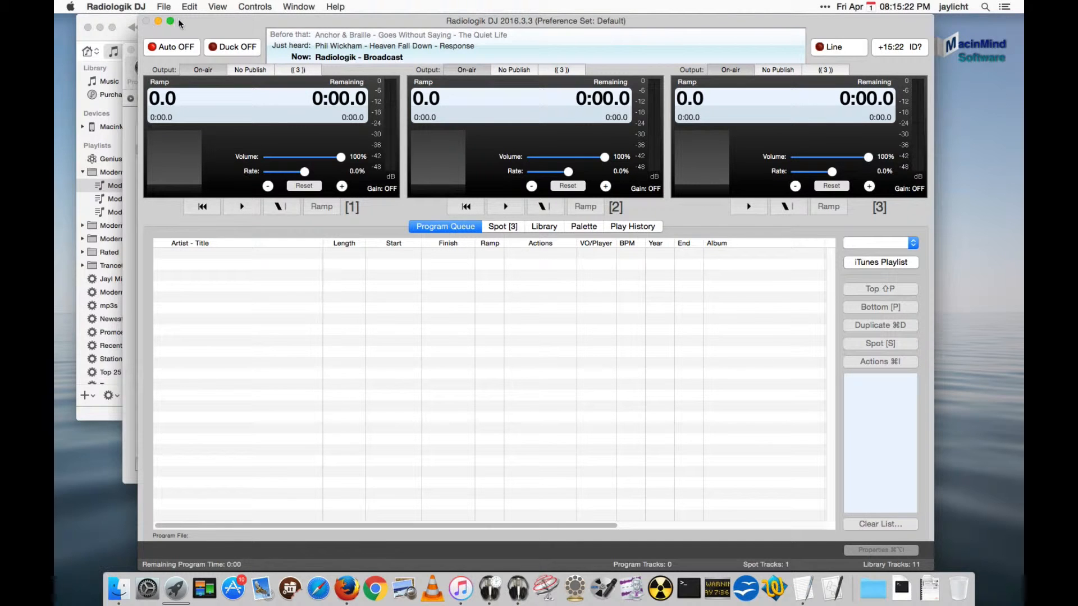
{"action": "key", "text": "super+q"}
{"action": "left_click", "coordinate": [611, 118]}
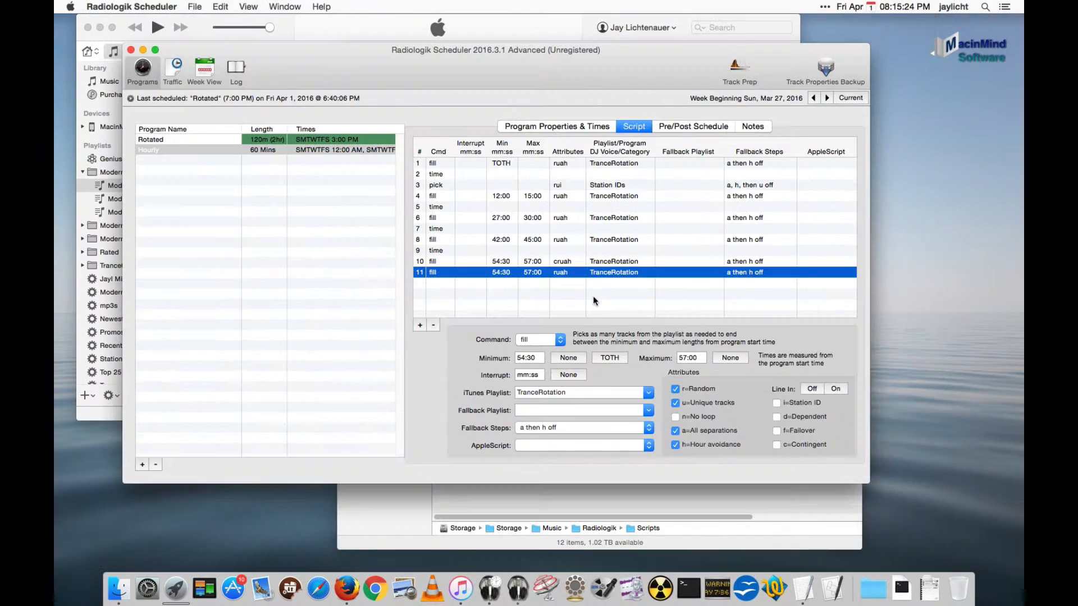
Step: In the Rotated program's properties, select the 3:00 PM start time and enable playing the rotated playlist in iTunes at start time
{"action": "left_click", "coordinate": [544, 128]}
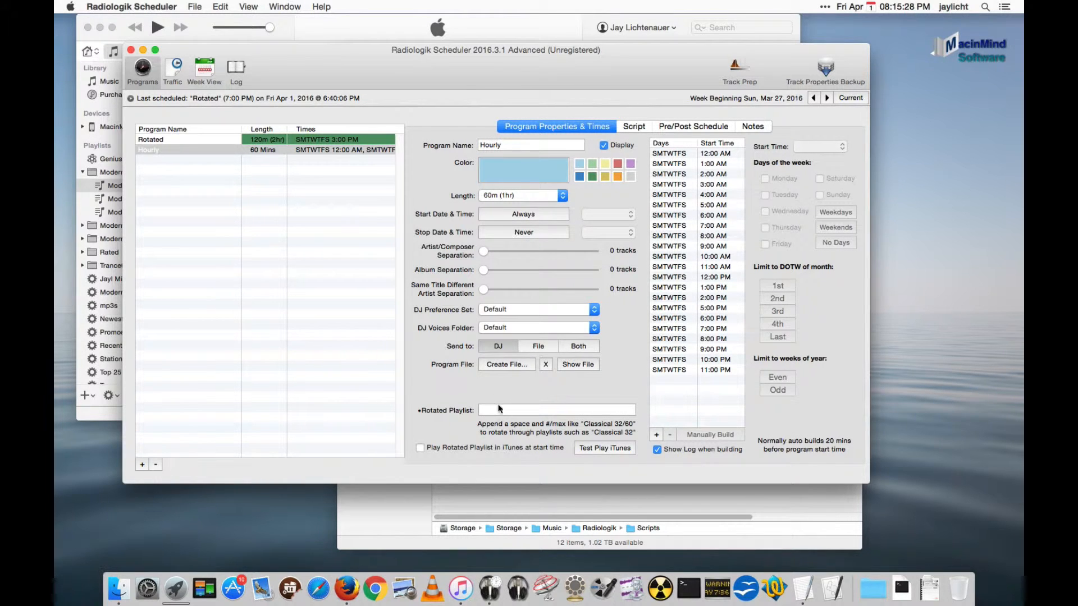
{"action": "left_click", "coordinate": [189, 140]}
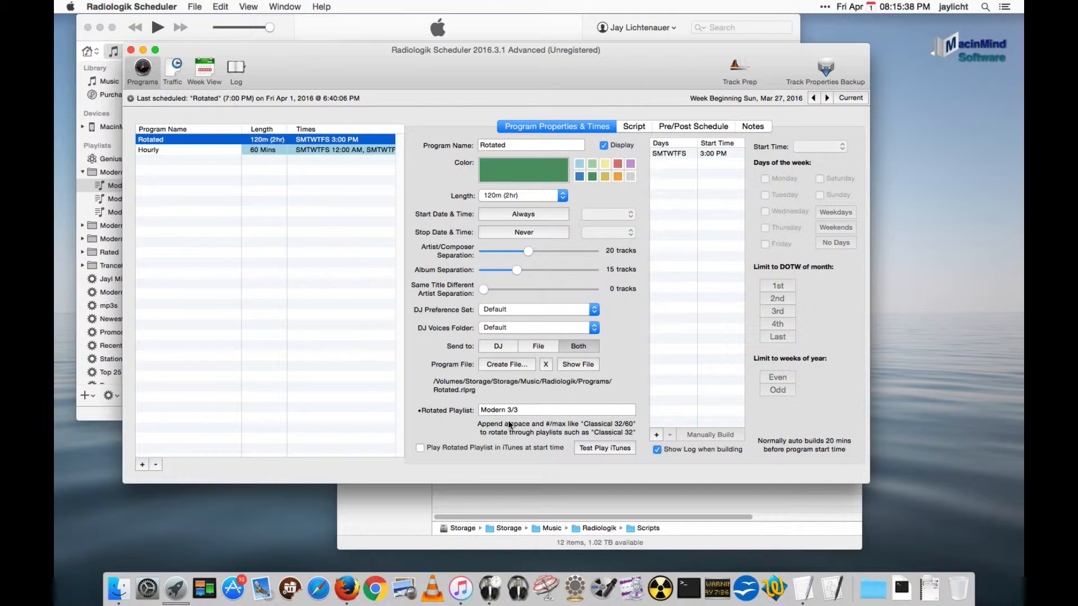
{"action": "left_click", "coordinate": [732, 156]}
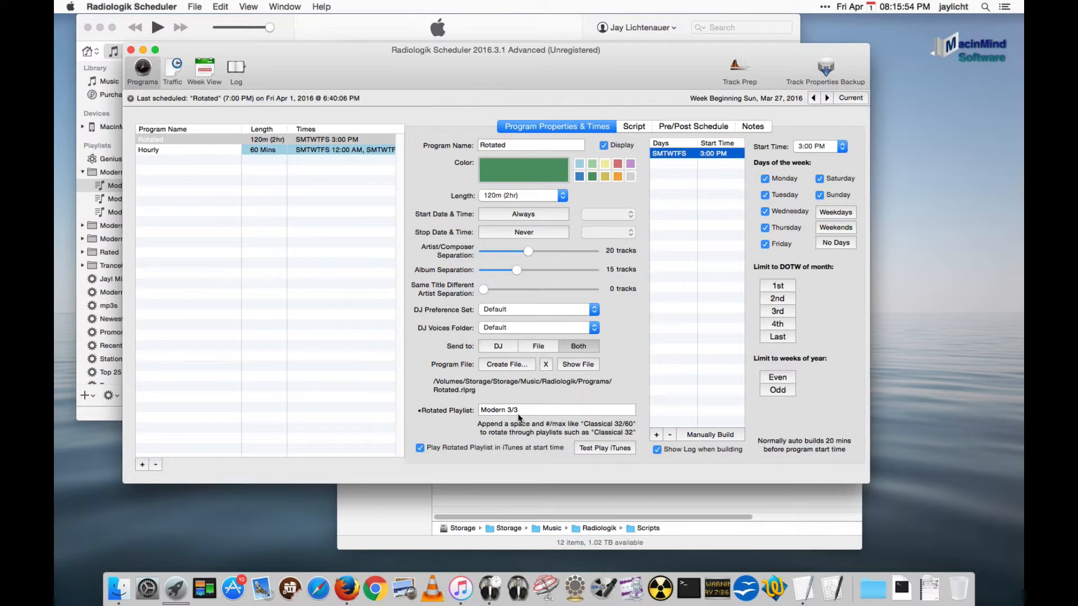
Step: Test-play the Rotated program's playlist in iTunes, pause the playback, and return to Radiologik Scheduler
{"action": "left_click", "coordinate": [599, 444]}
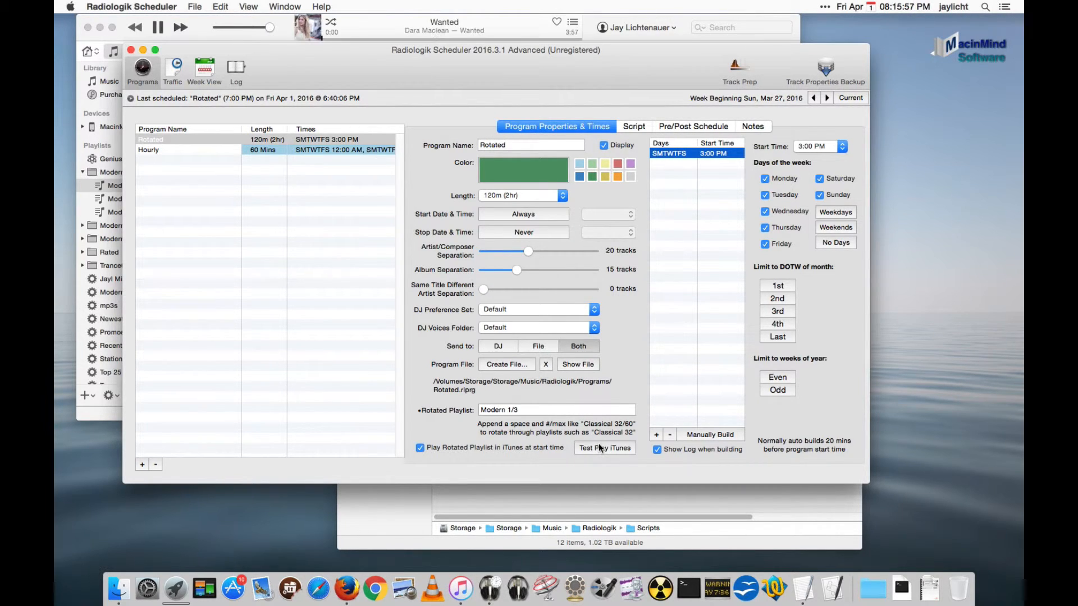
{"action": "left_click", "coordinate": [282, 24]}
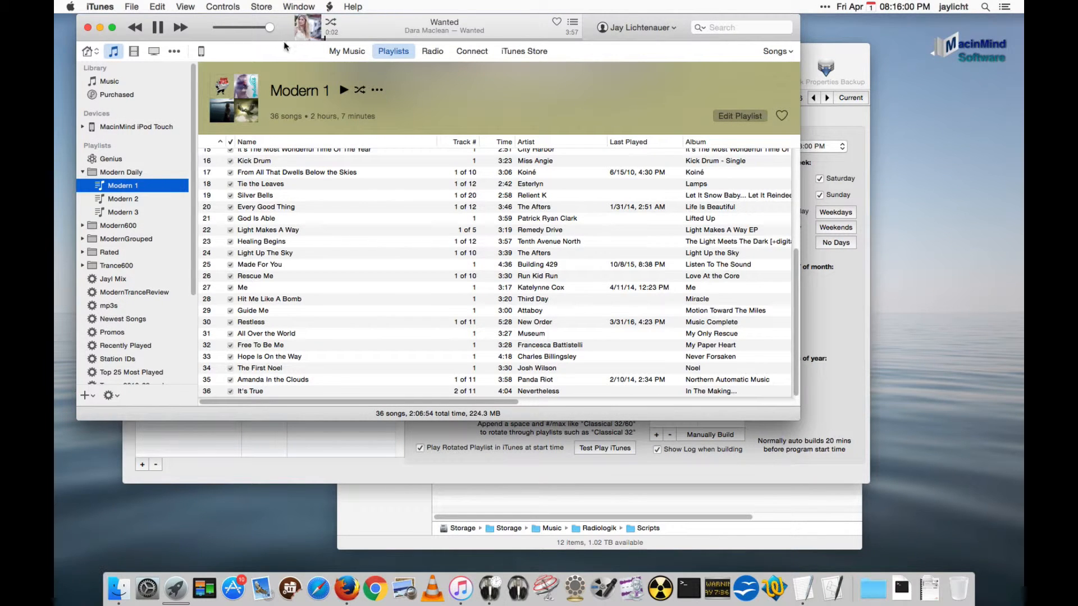
{"action": "left_click", "coordinate": [157, 28]}
{"action": "left_click", "coordinate": [596, 468]}
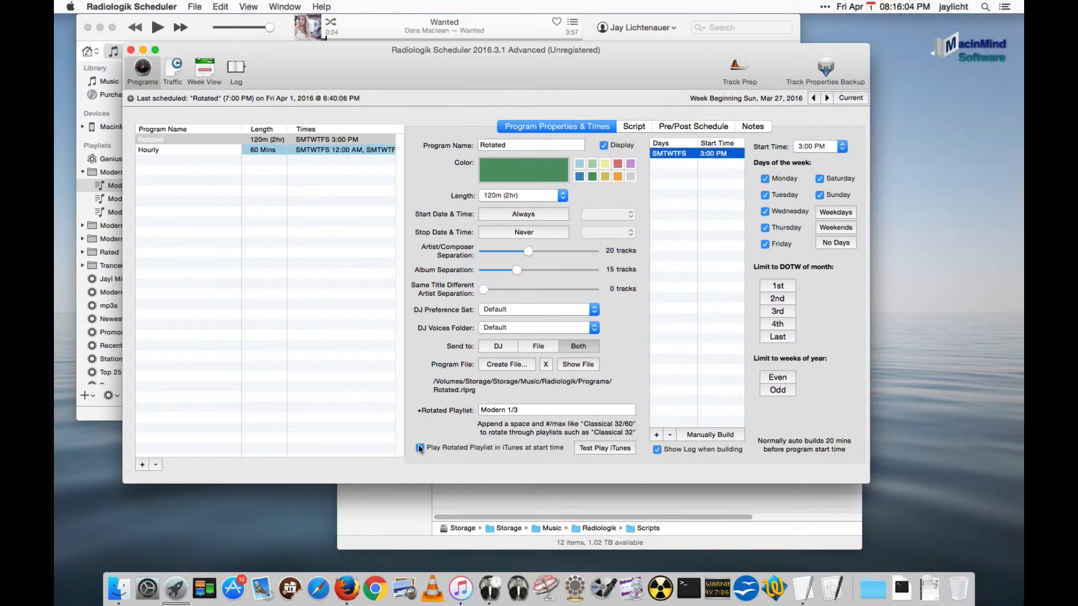